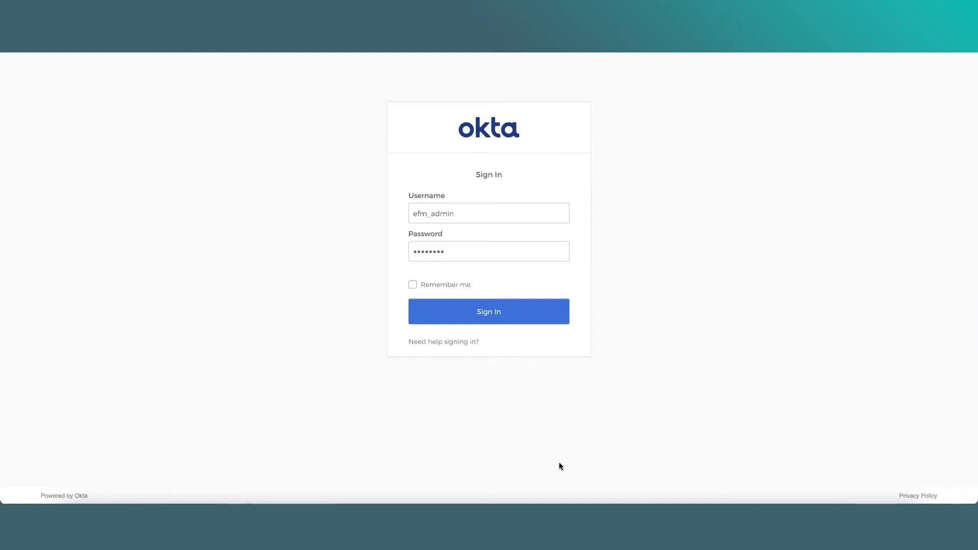
Bring up the TextEdit note listing adminIdentities=efm_admin and autoRegisterNewUsers=true
click(718, 522)
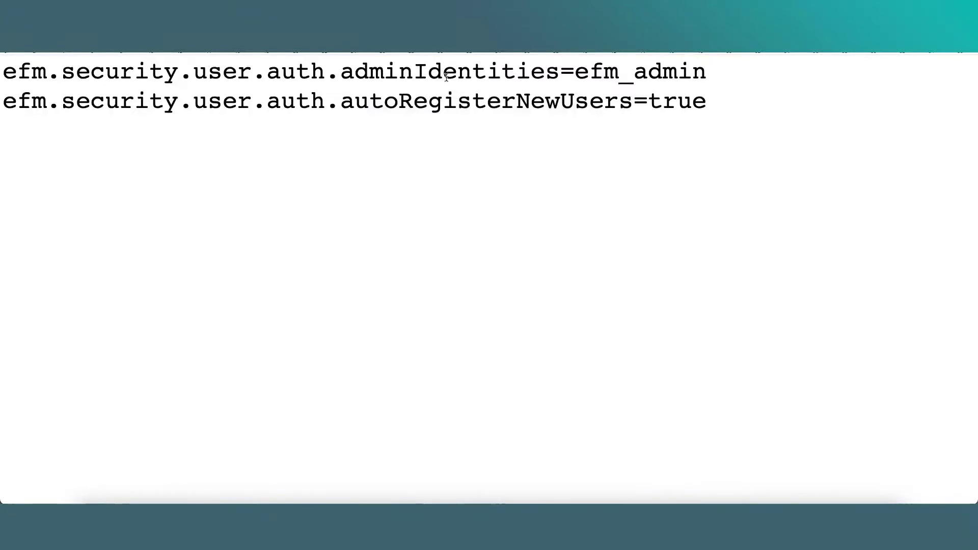
Highlight the adminIdentities and autoRegisterNewUsers property keys in the TextEdit note
click(436, 79)
double_click(435, 79)
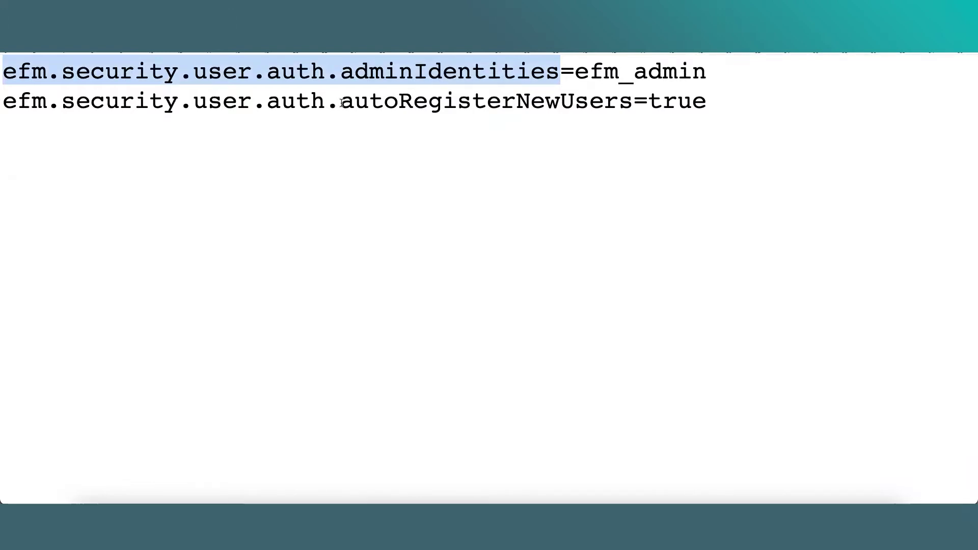
double_click(347, 104)
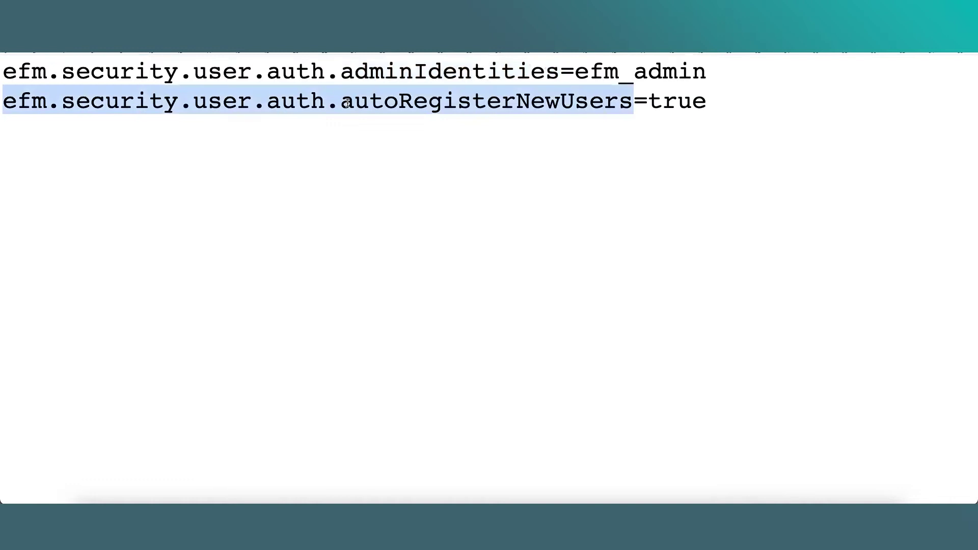
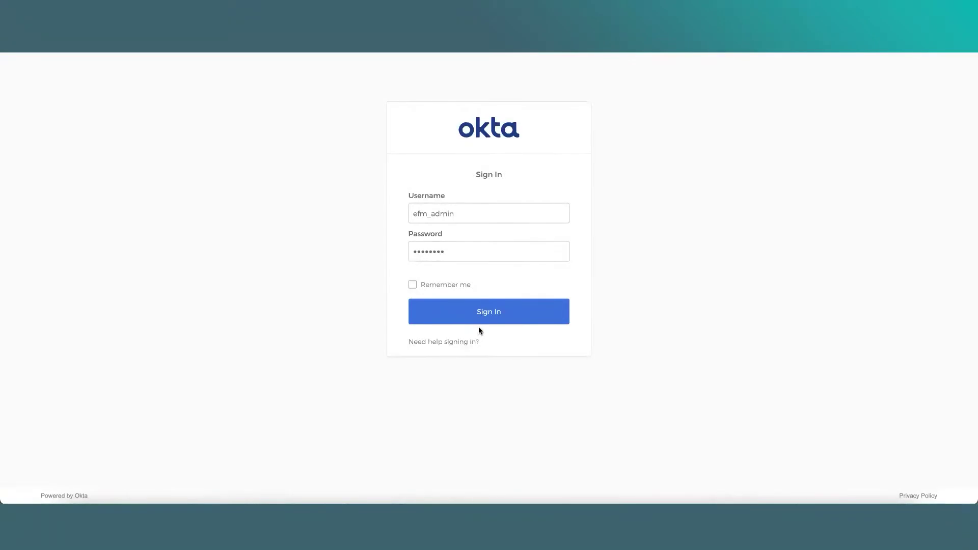
Submit the Okta sign-in with the pre-filled administrator credentials
click(486, 313)
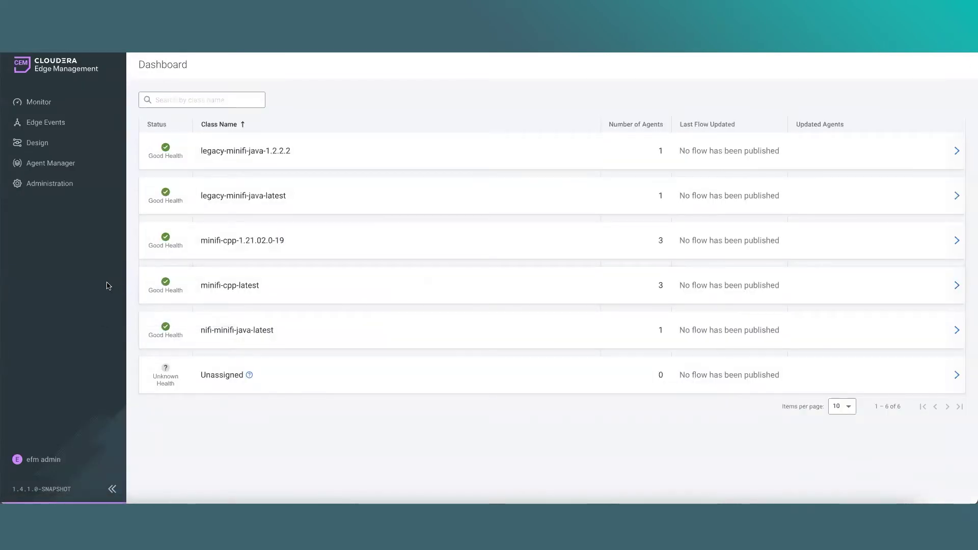
Go to Administration to see the Users/Groups tab with the single administrator user
click(47, 186)
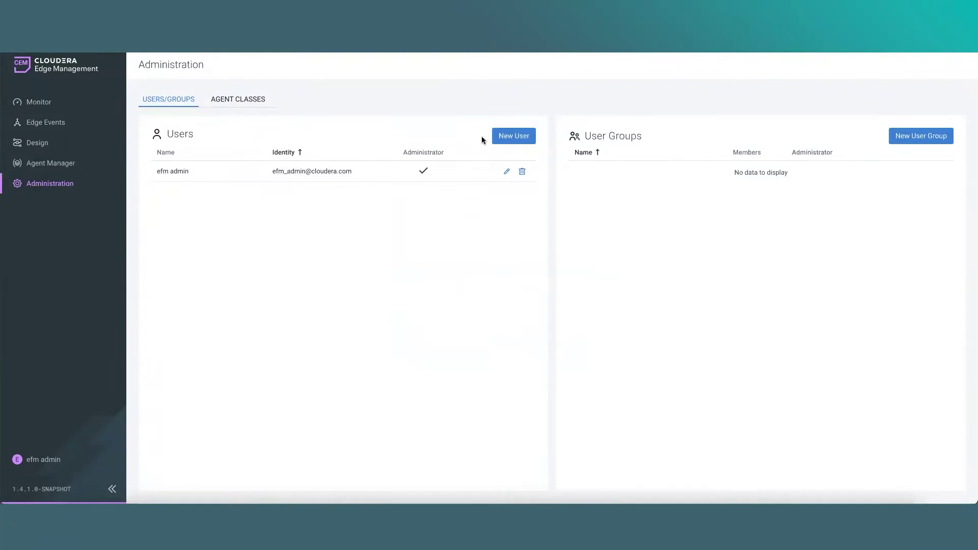
Create a new user with the demo user's e-mail as identity plus a display name
click(509, 136)
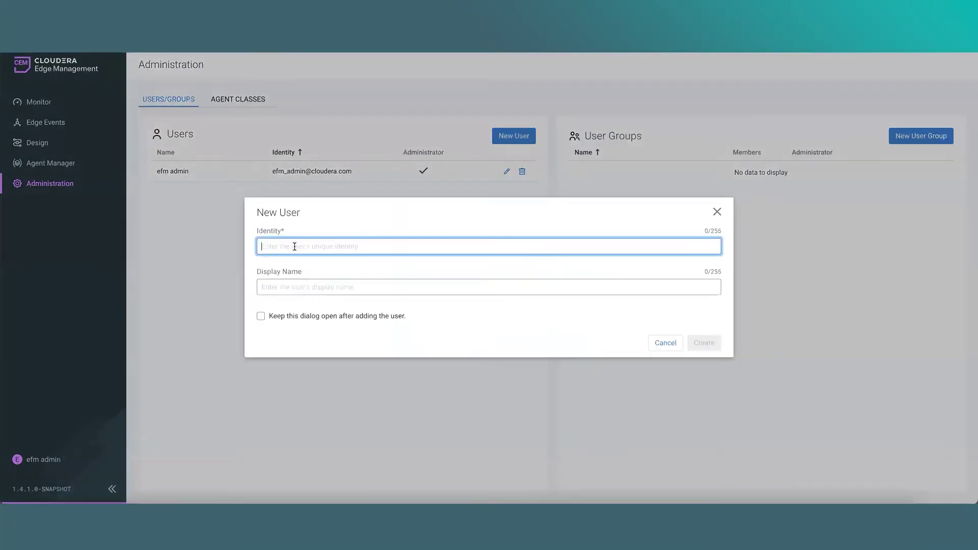
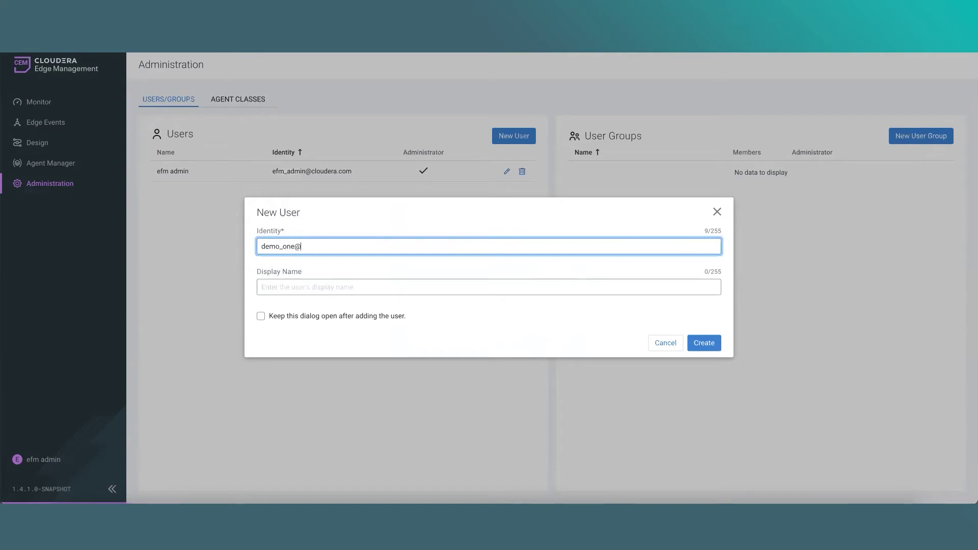
key(Tab)
text(Demo One)
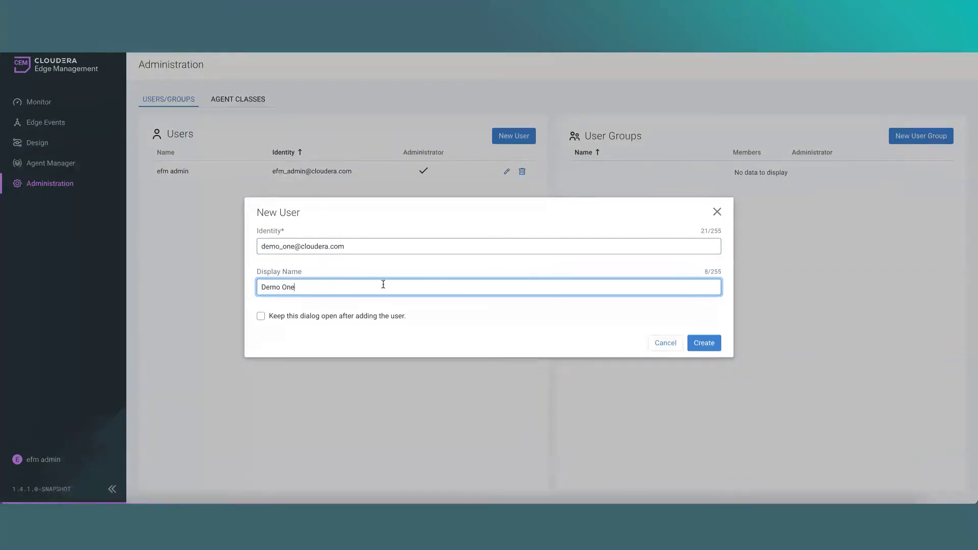
click(705, 343)
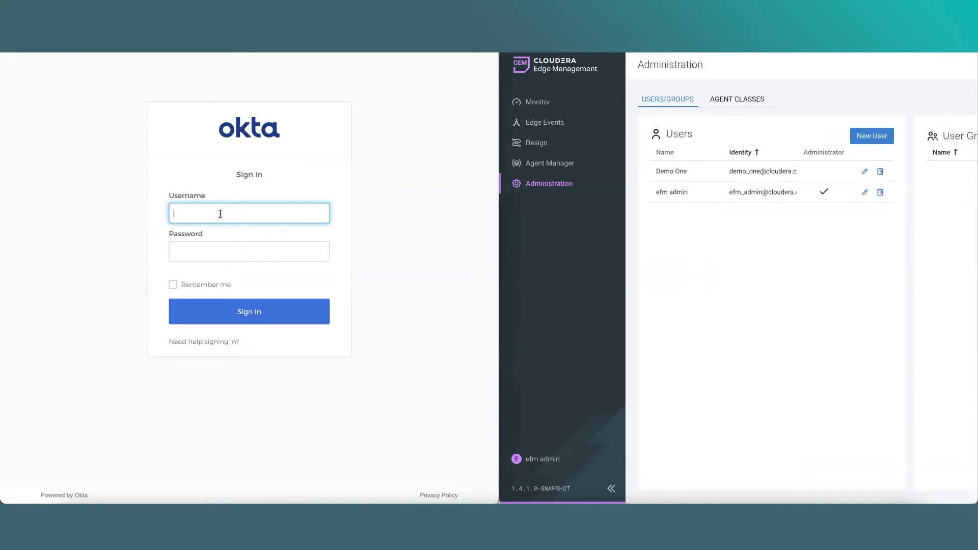
In the second window, sign the demo user in to Okta with their username and password
text(demo_one)
key(Tab)
text(********)
key(Return)
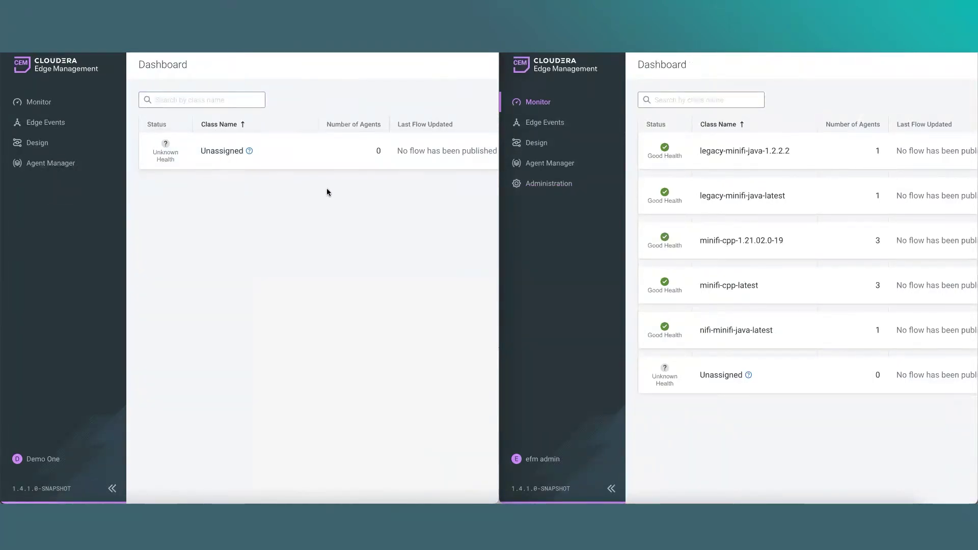
Compare Edge Events, Design flows and Agent Manager between the administrator and demo user windows
click(552, 125)
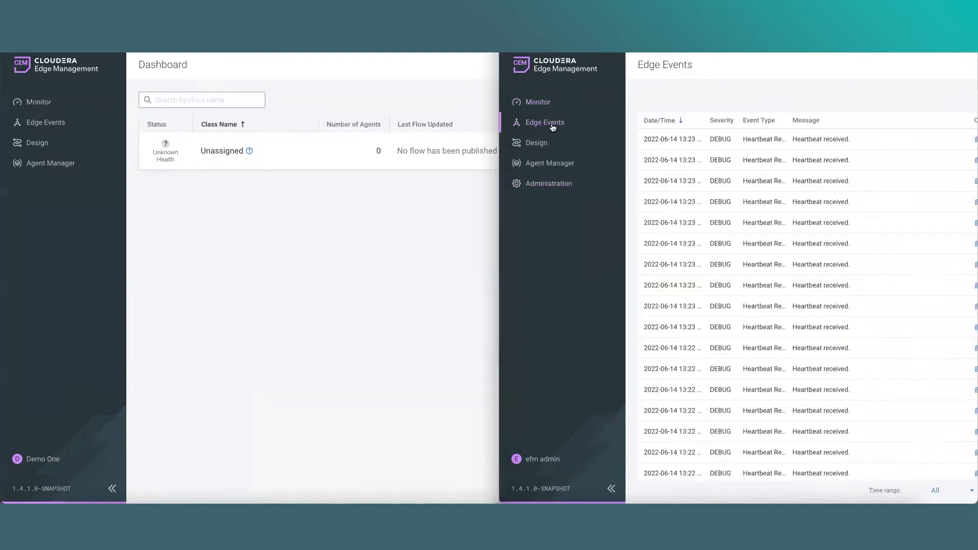
click(56, 130)
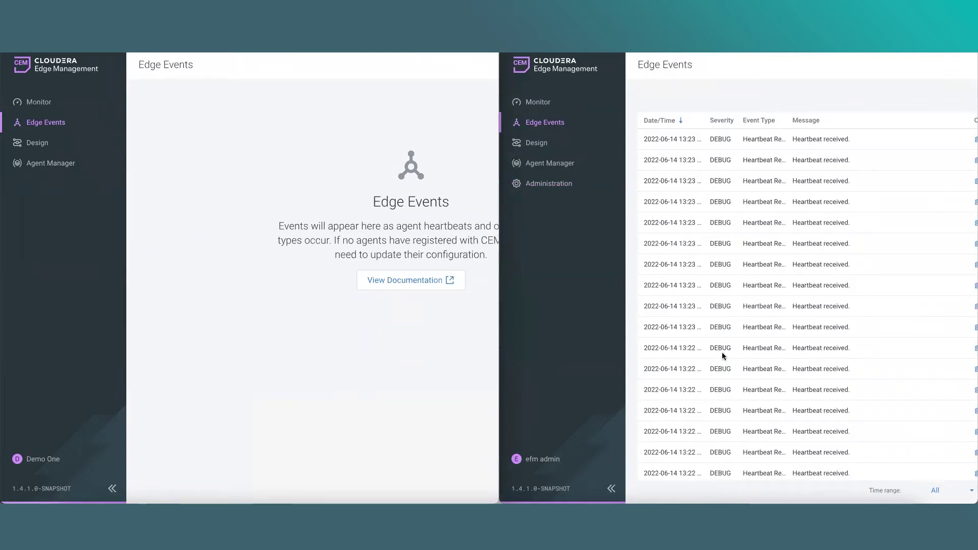
click(538, 144)
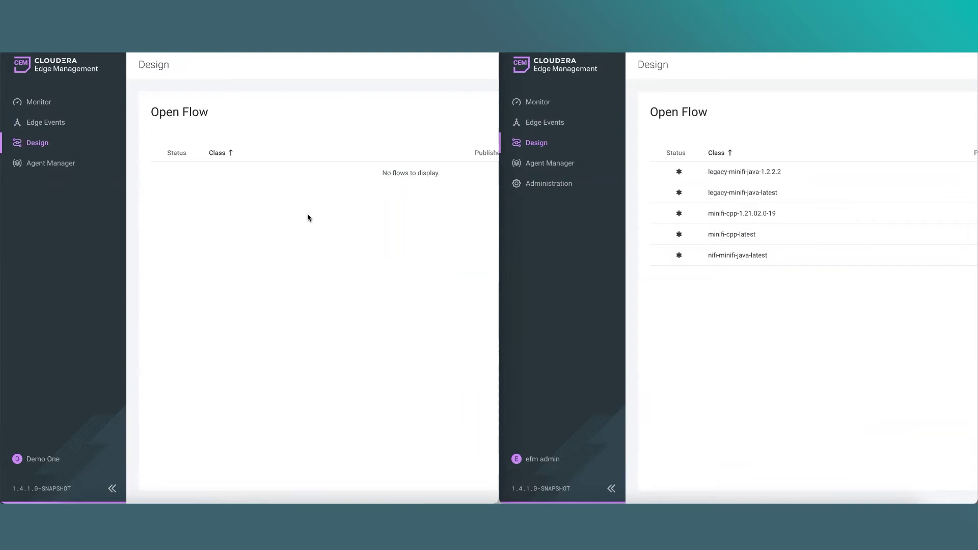
scroll(265, 204, right, 1)
scroll(264, 204, left, 1)
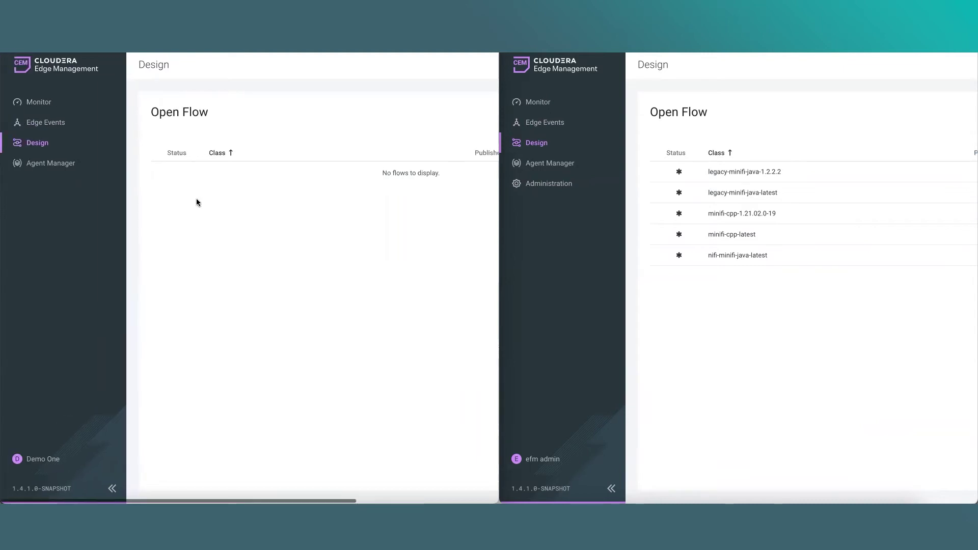
click(49, 165)
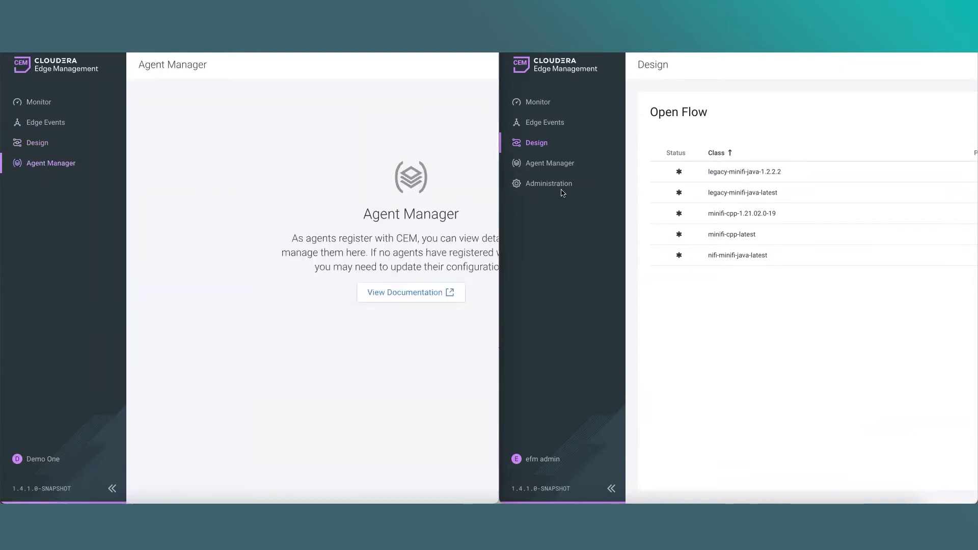
click(558, 165)
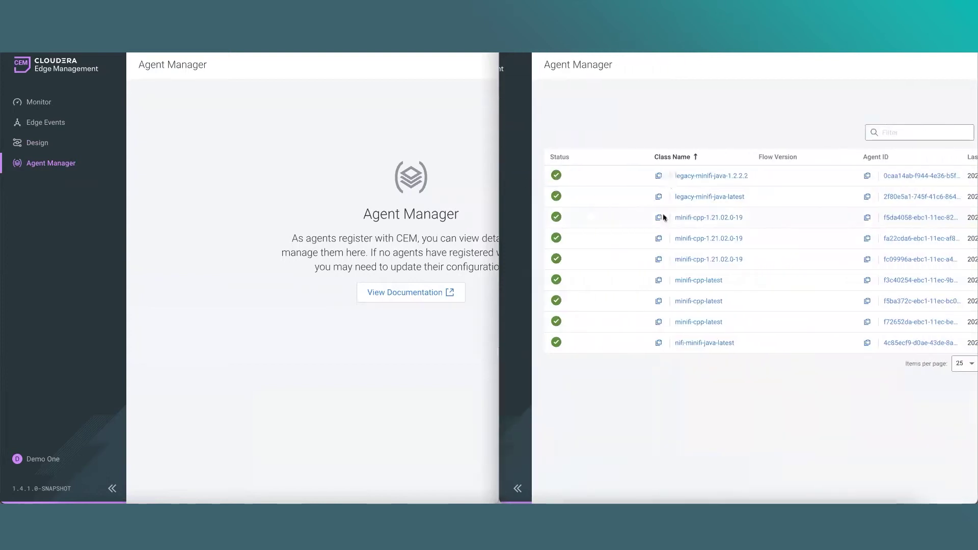
scroll(672, 308, left, 2)
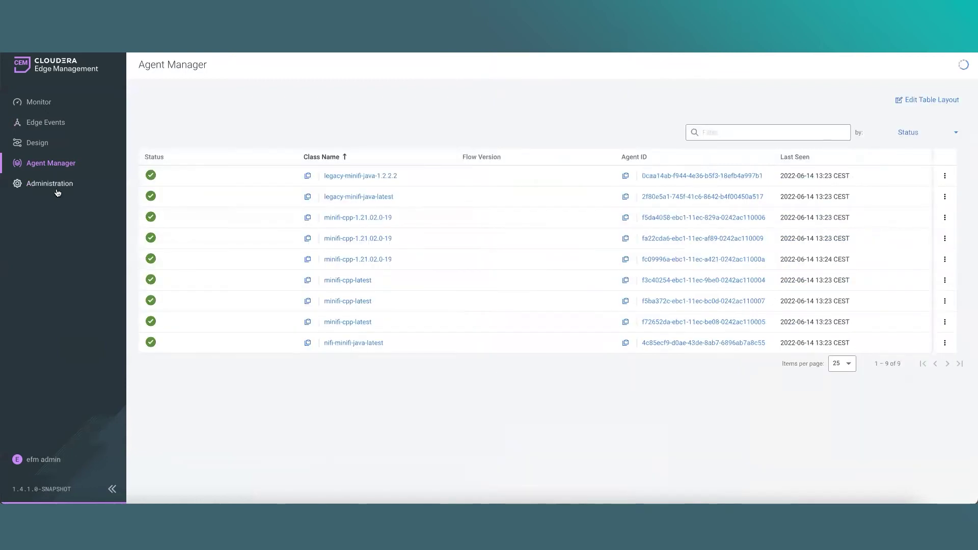
Add a Viewer policy on the minifi-cpp-latest class to the demo user's settings
click(58, 191)
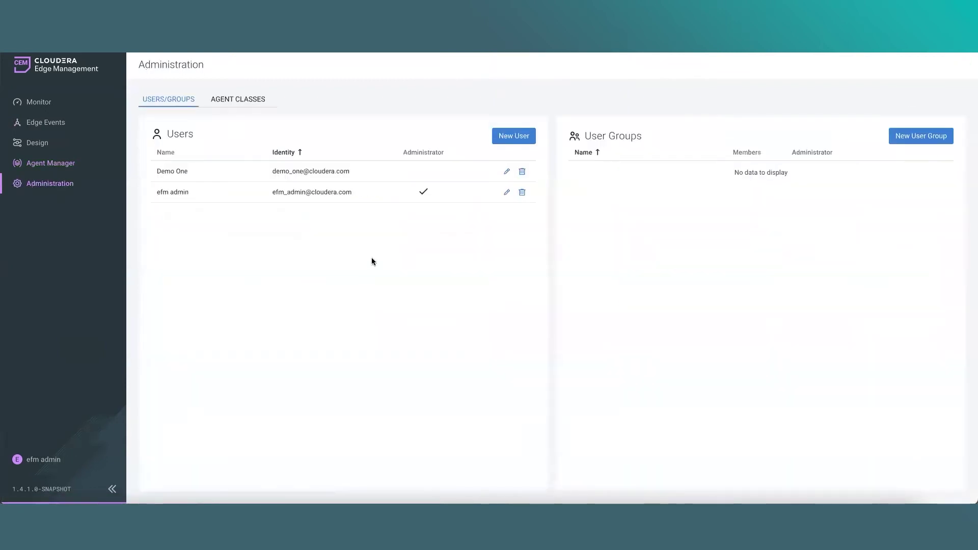
click(504, 173)
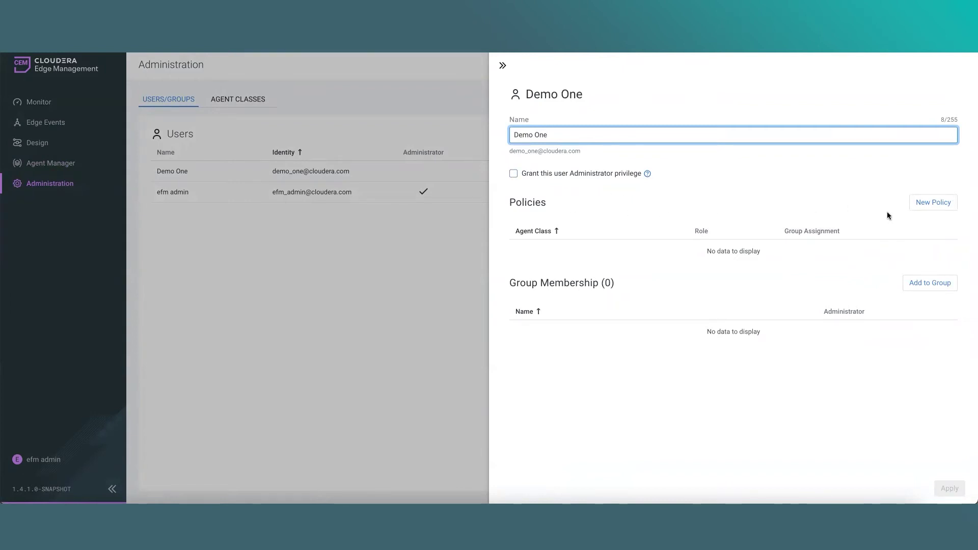
click(936, 205)
click(408, 281)
click(545, 350)
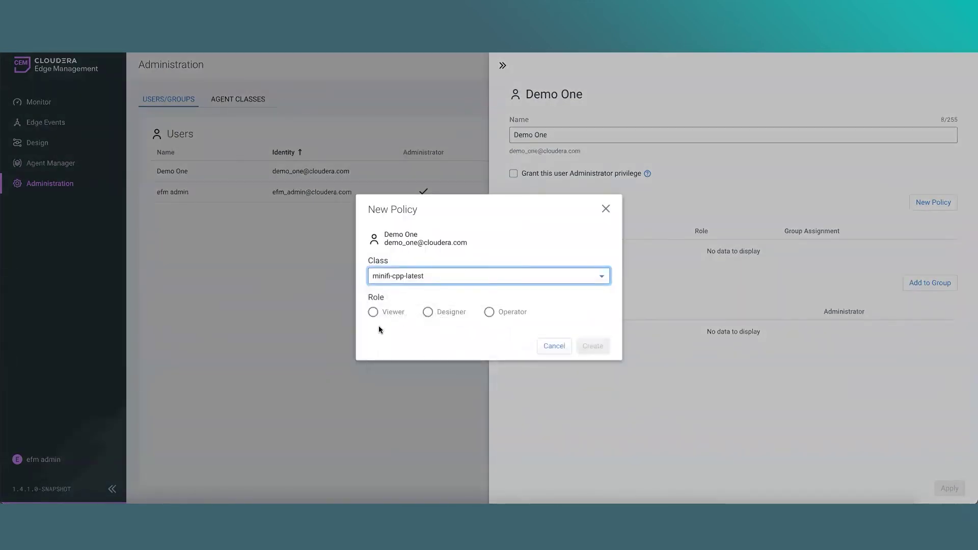
click(383, 317)
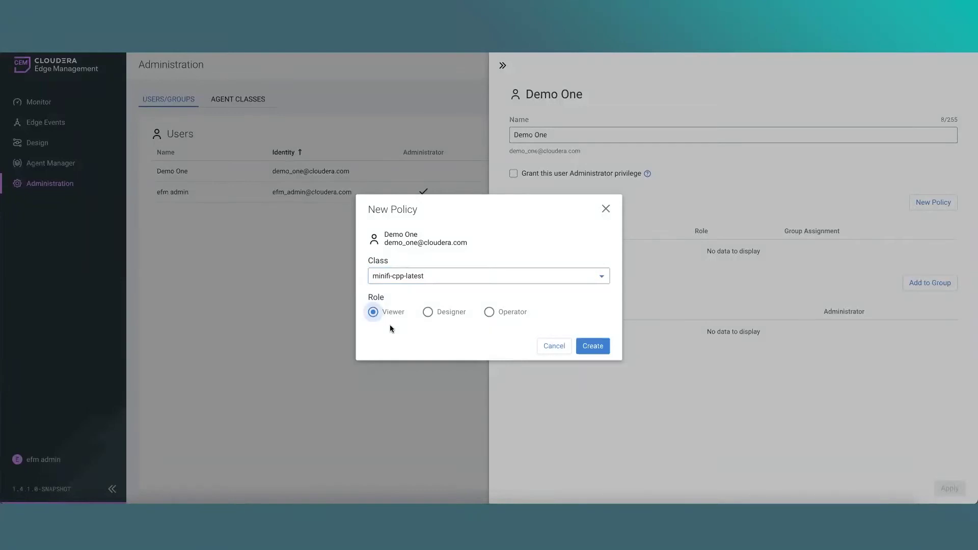
click(593, 347)
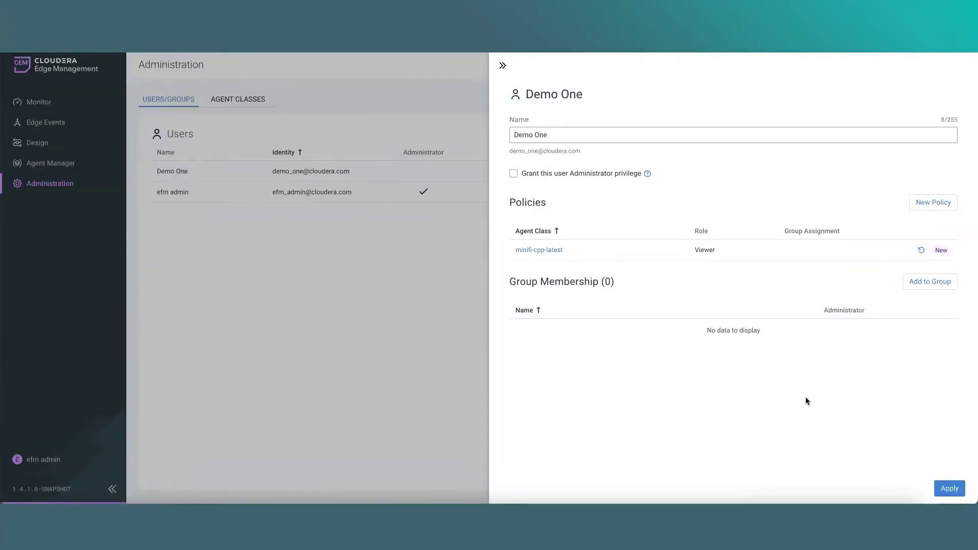
Apply the demo user's Viewer policy and create a new user group named Test
click(948, 487)
click(921, 135)
text(Test)
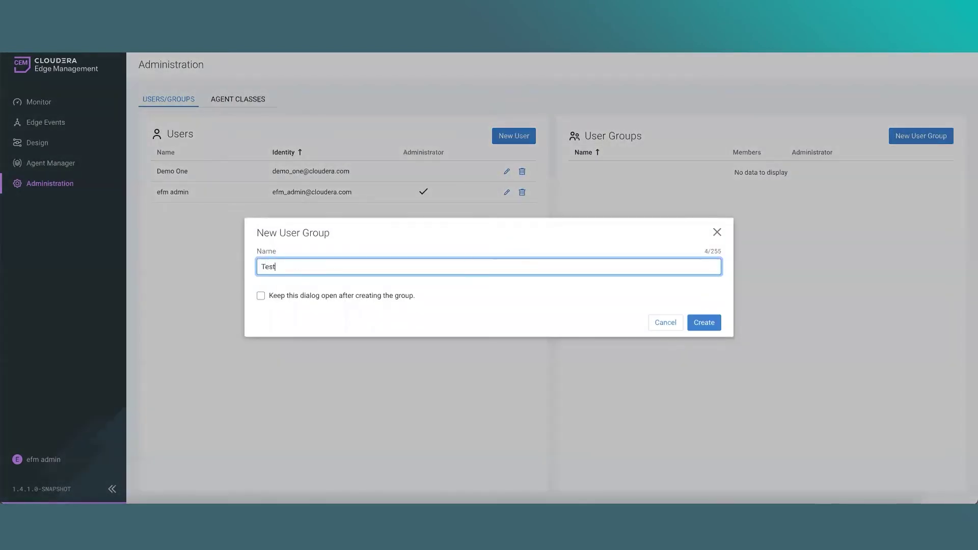
click(713, 323)
Give the Test group a Designer policy on nifi-minifi-java-latest
click(925, 169)
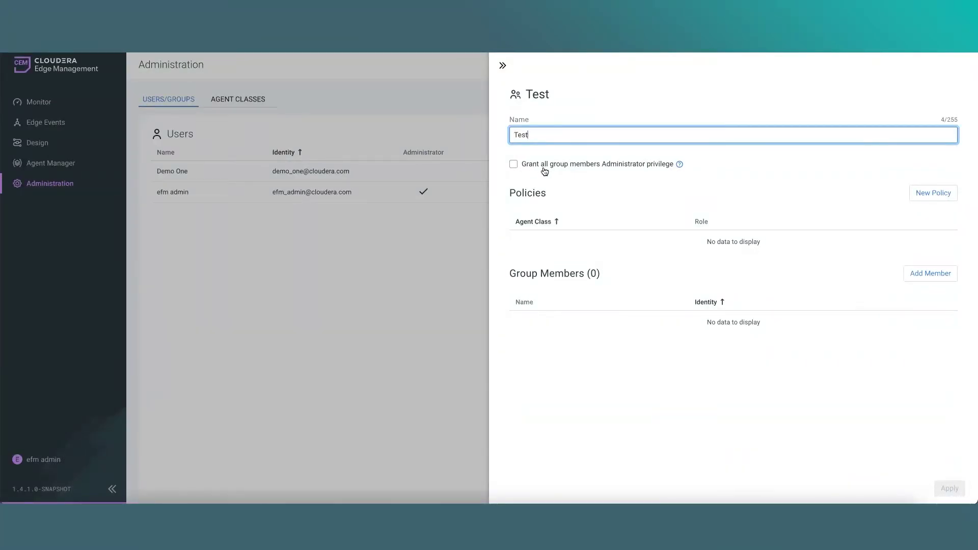
click(932, 193)
click(423, 277)
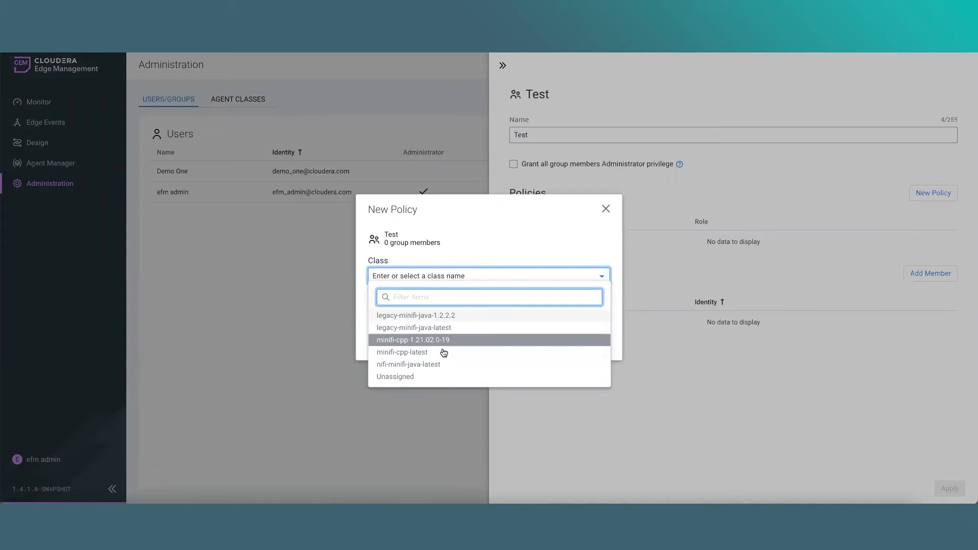
click(442, 365)
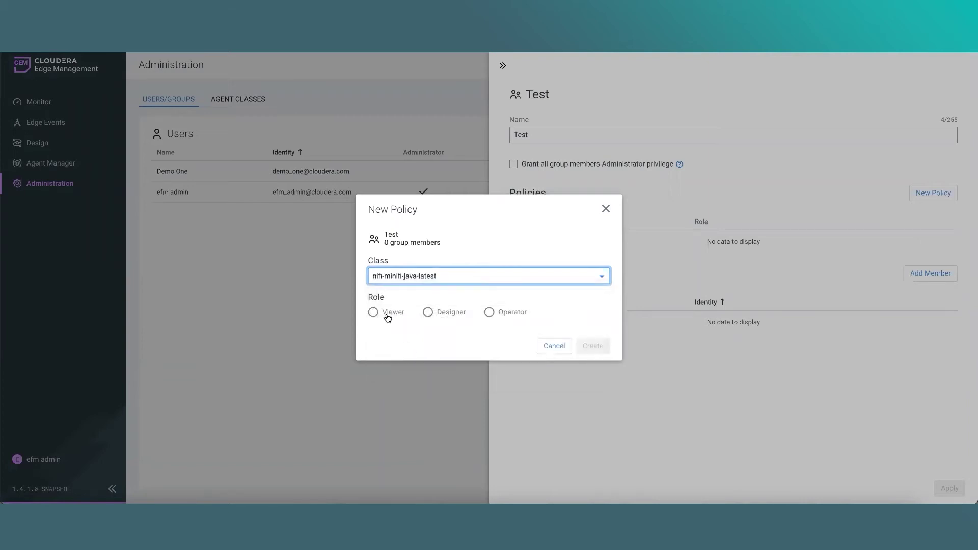
click(453, 316)
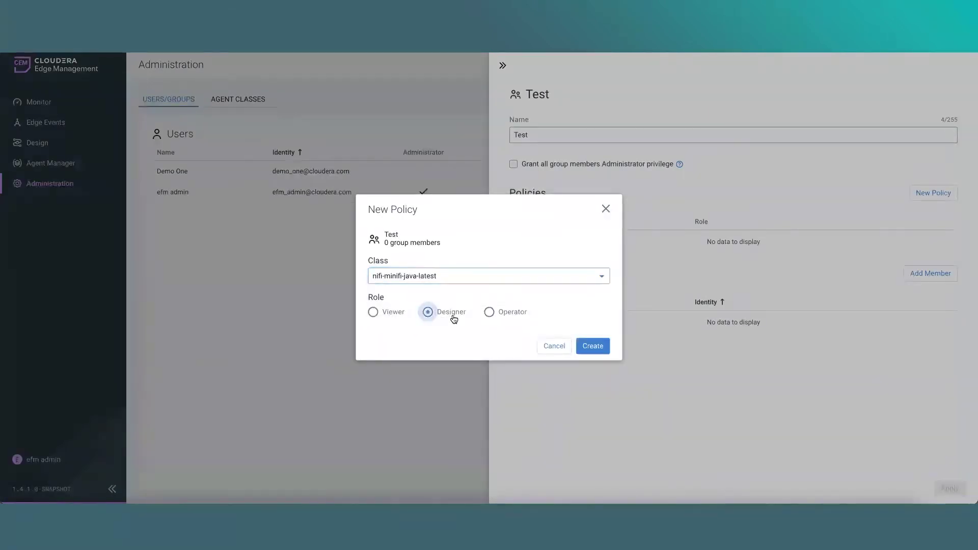
click(592, 347)
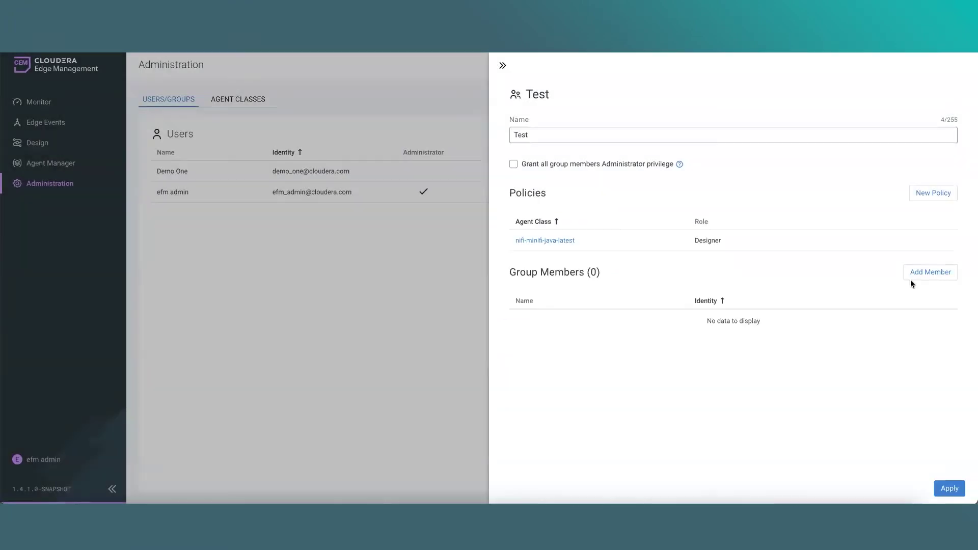
Add the demo user as a member of Test and apply the group changes
click(920, 276)
click(266, 275)
click(708, 321)
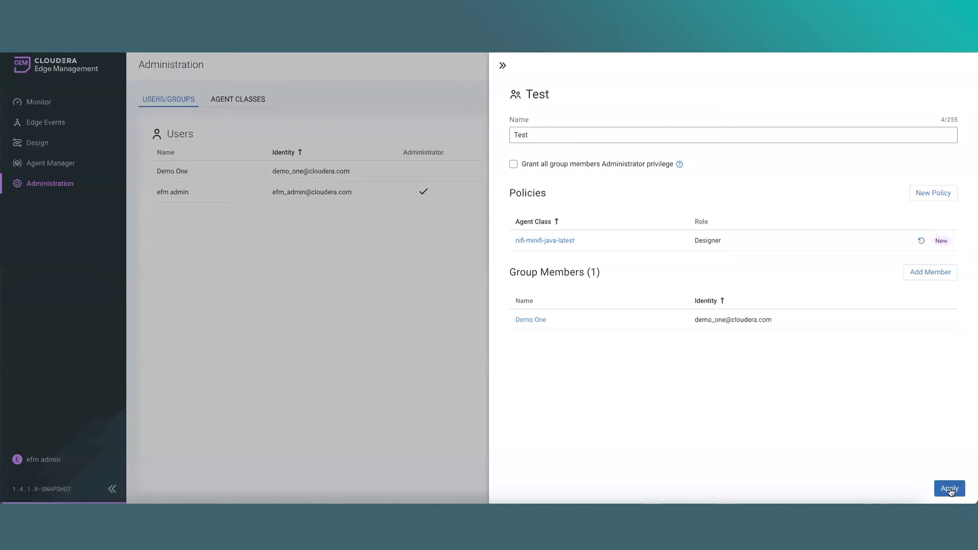
click(949, 489)
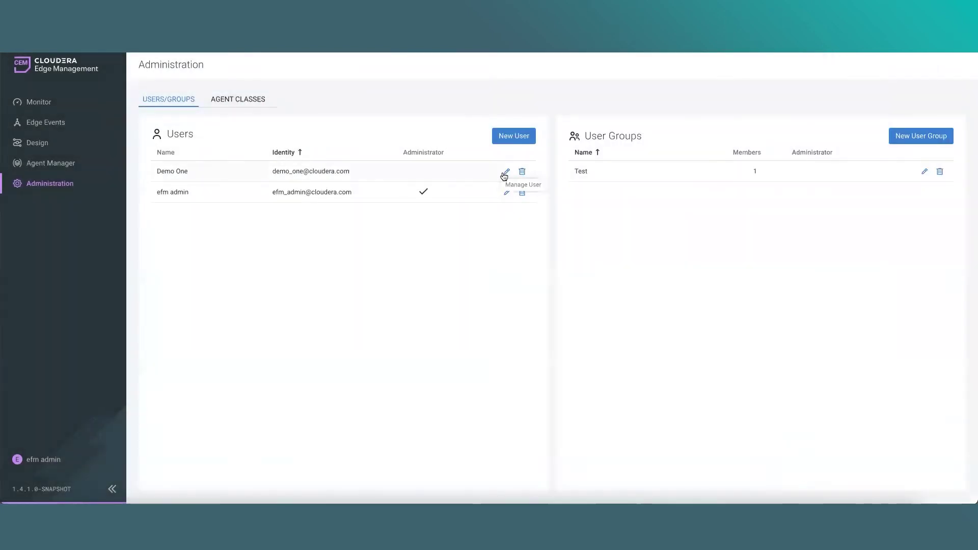
Review the demo user's policies, highlighting the Designer role inherited from the Test group
click(505, 173)
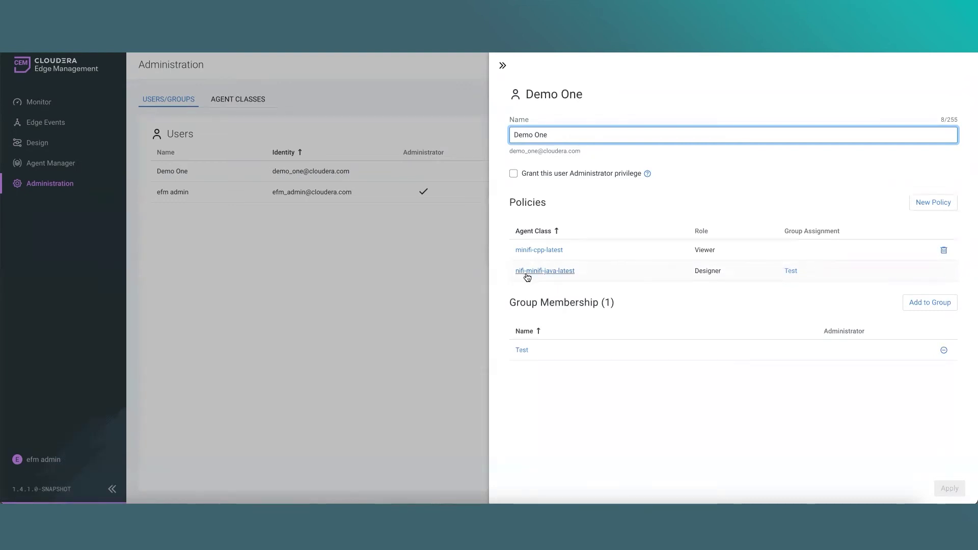
double_click(703, 271)
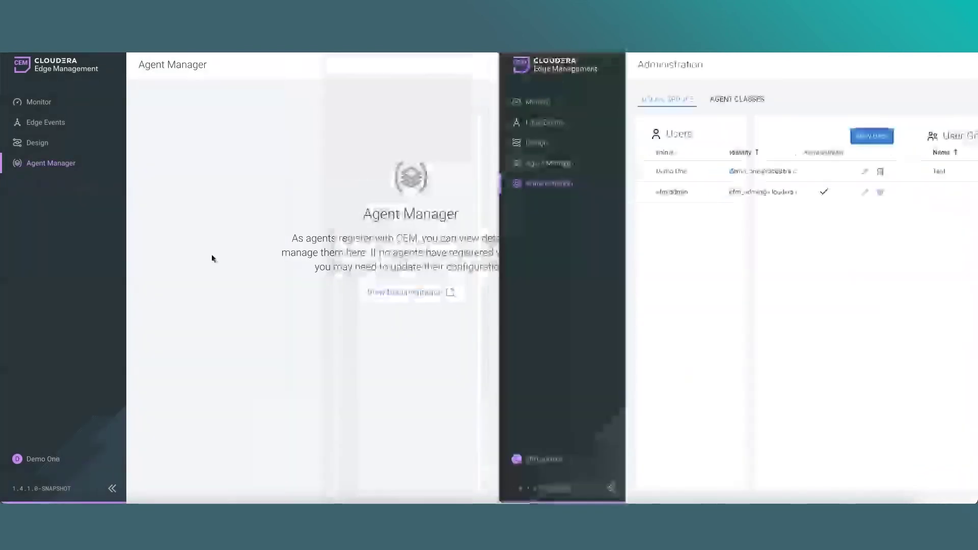
Log the demo user out, sign back in through Okta, and view their Edge Events
click(53, 461)
click(151, 488)
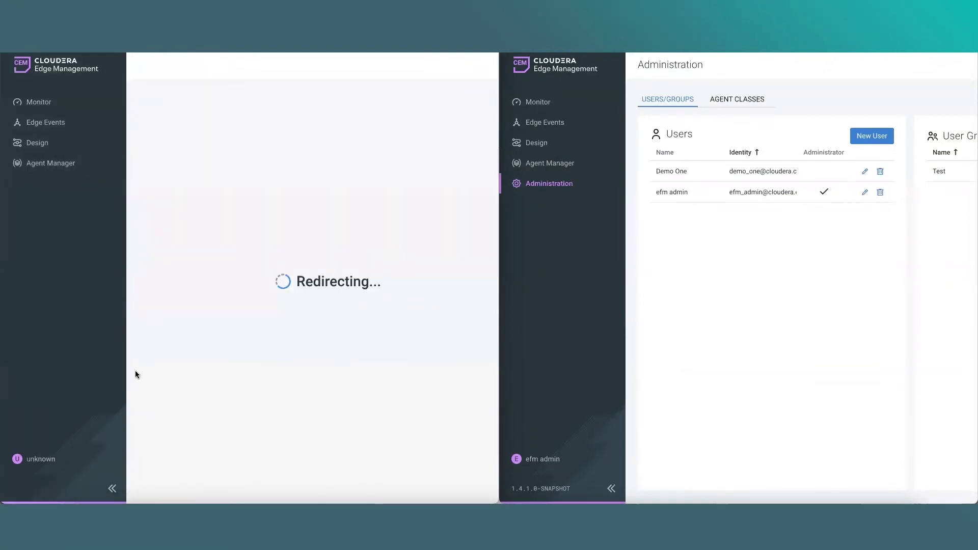
text(demo_one)
key(Tab)
text(d)
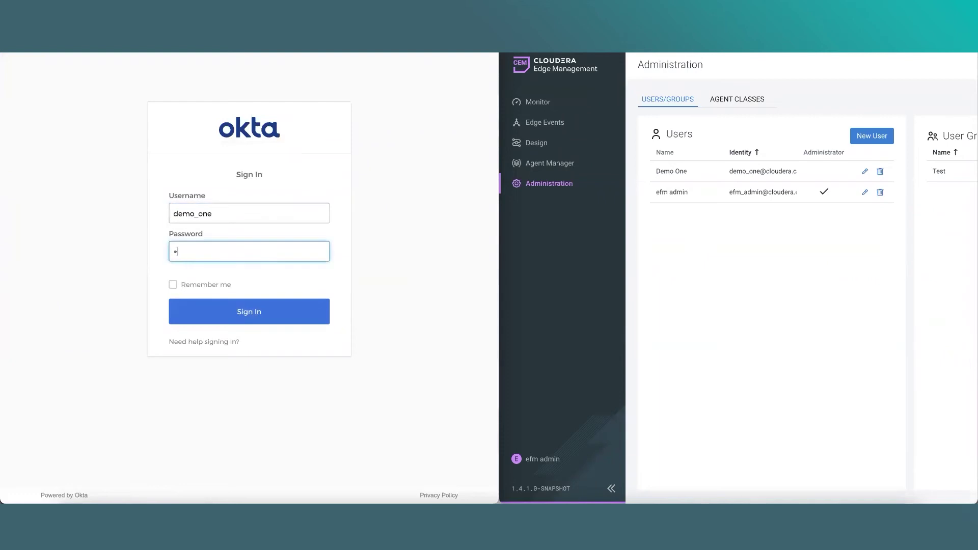
text(emo_one)
key(Return)
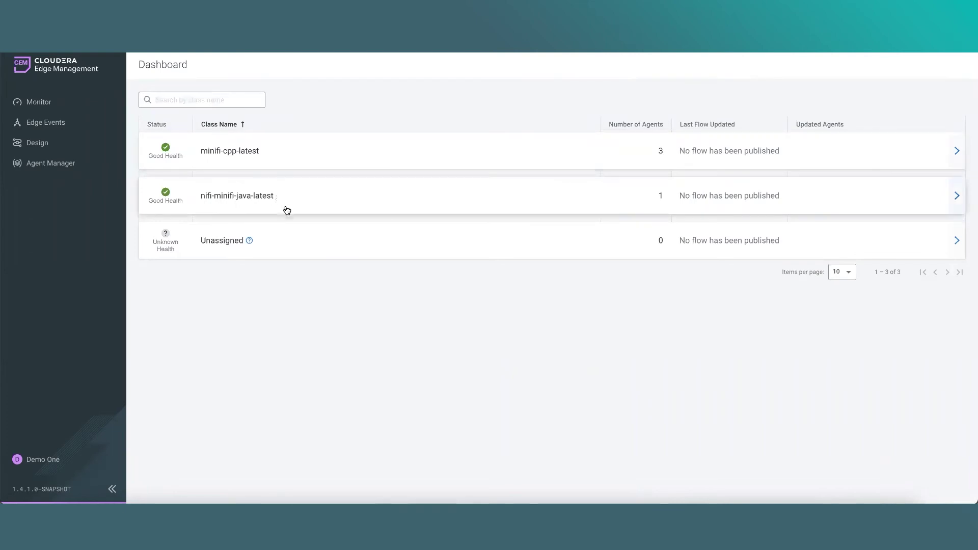
click(53, 126)
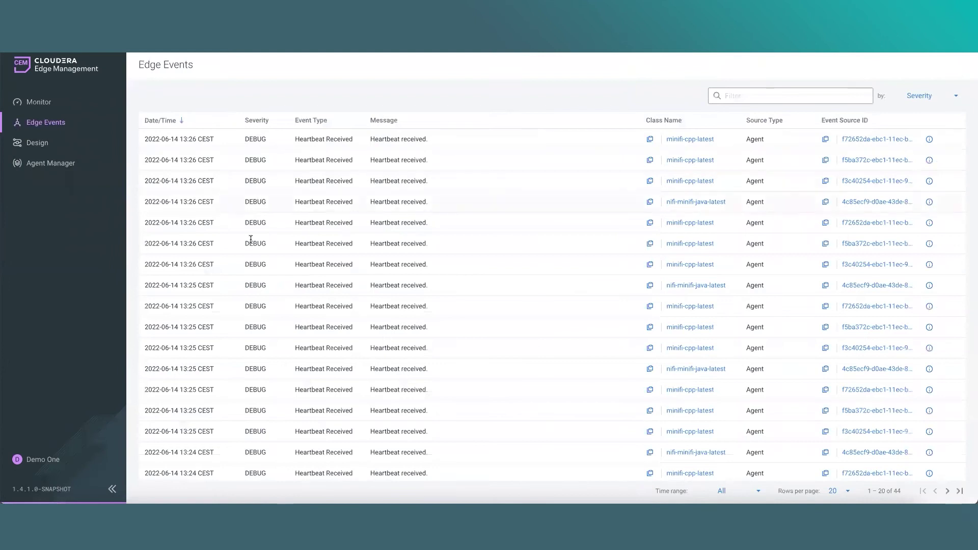
Glance at the Design flow list, then view the Agent Manager table of four agents
click(48, 147)
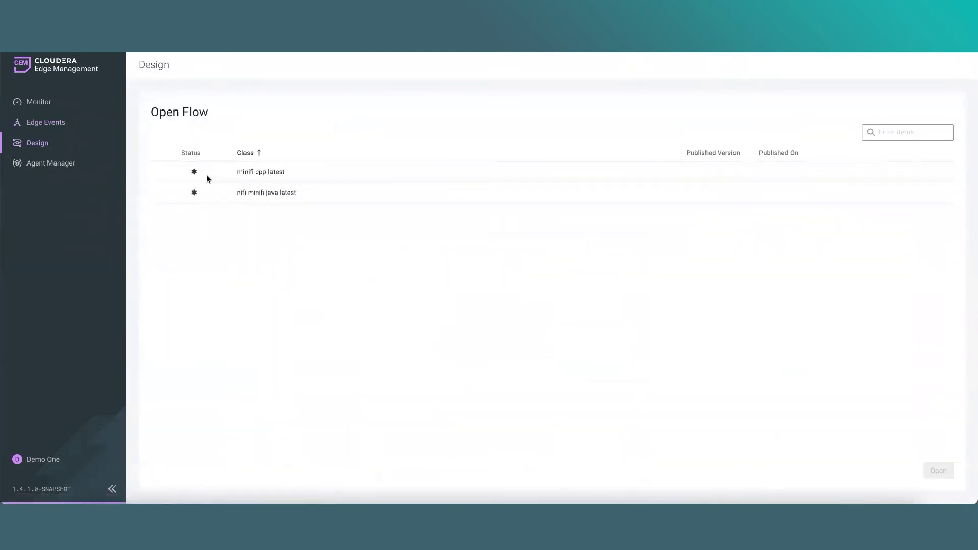
click(41, 168)
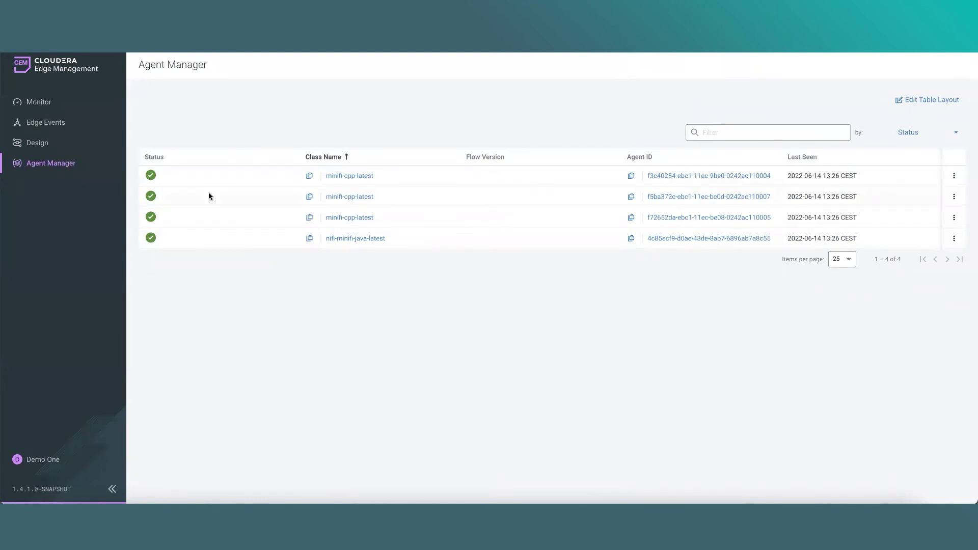
Review the minifi-cpp-latest class actions on the Monitor dashboard, then show the Design flow list
click(41, 104)
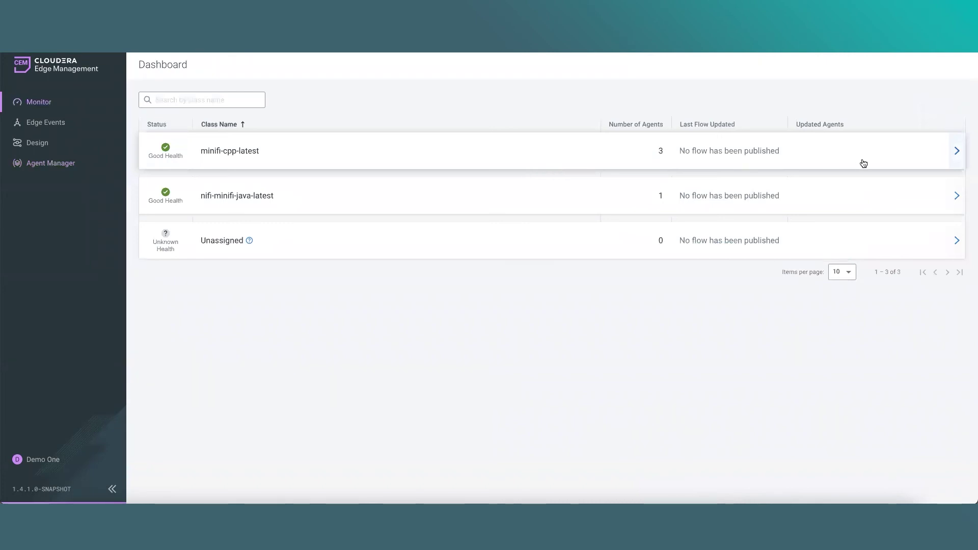
click(815, 163)
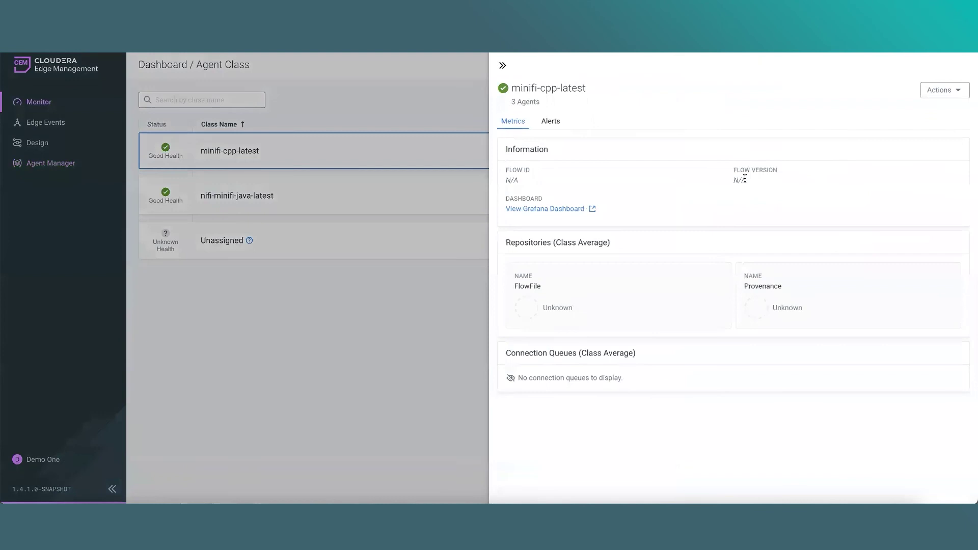
click(925, 93)
click(668, 105)
click(295, 292)
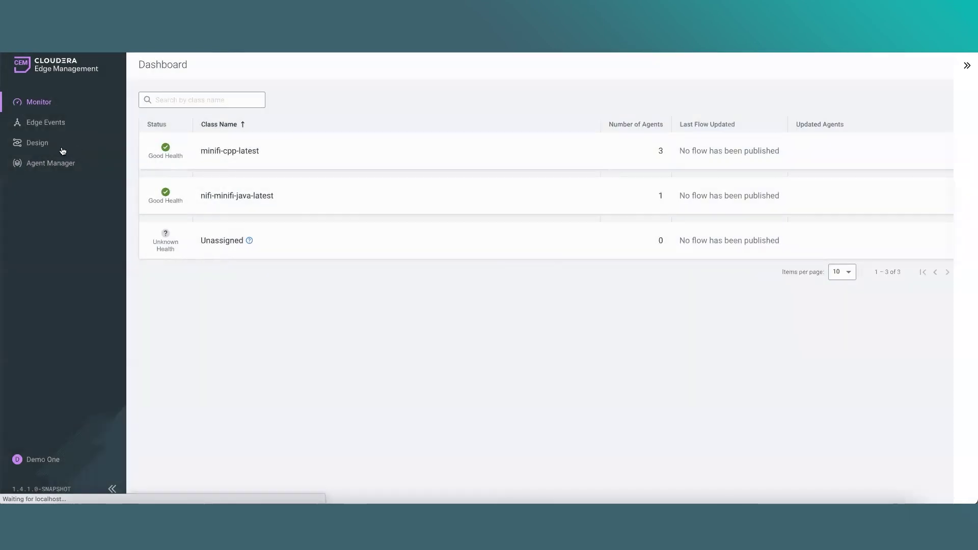
click(59, 146)
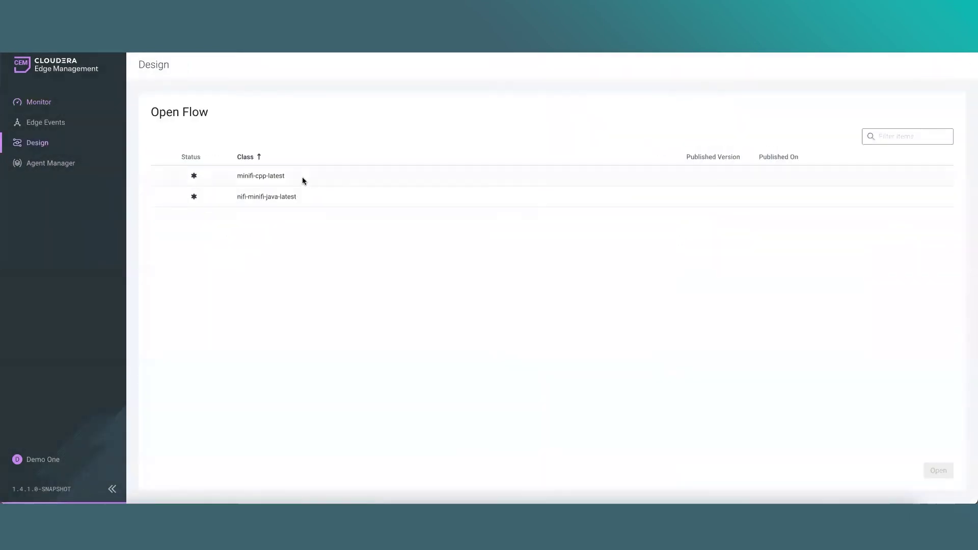
Open the minifi-cpp-latest flow and confirm its actions offer no Publish option
double_click(302, 176)
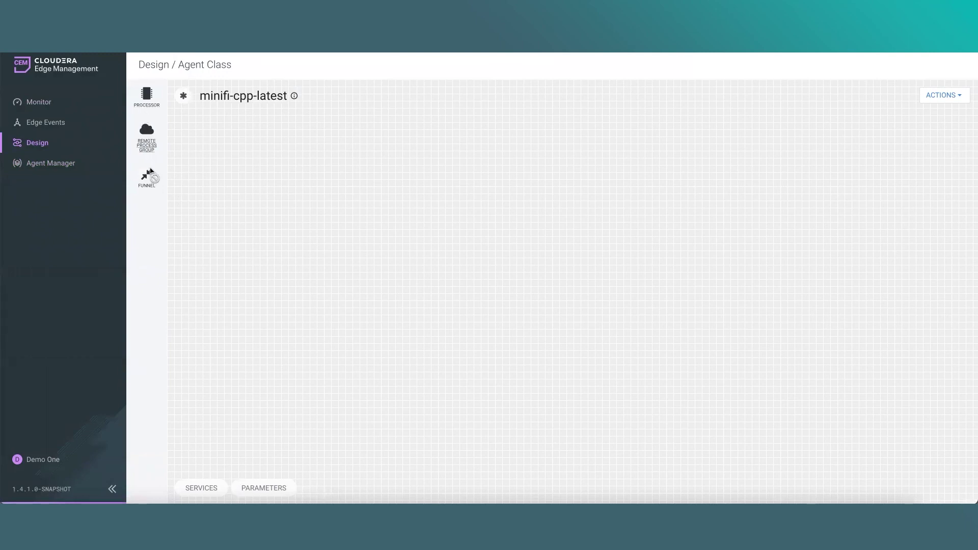
click(943, 97)
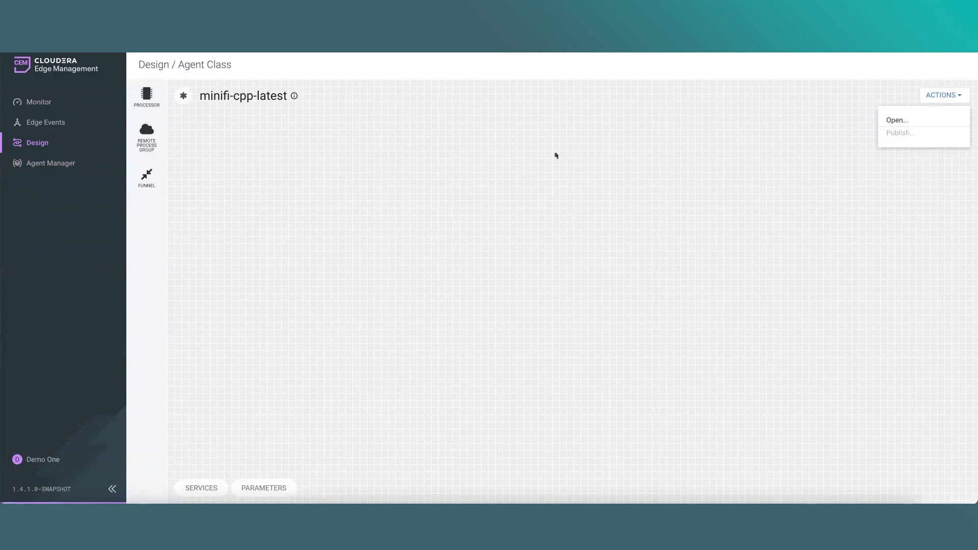
click(893, 121)
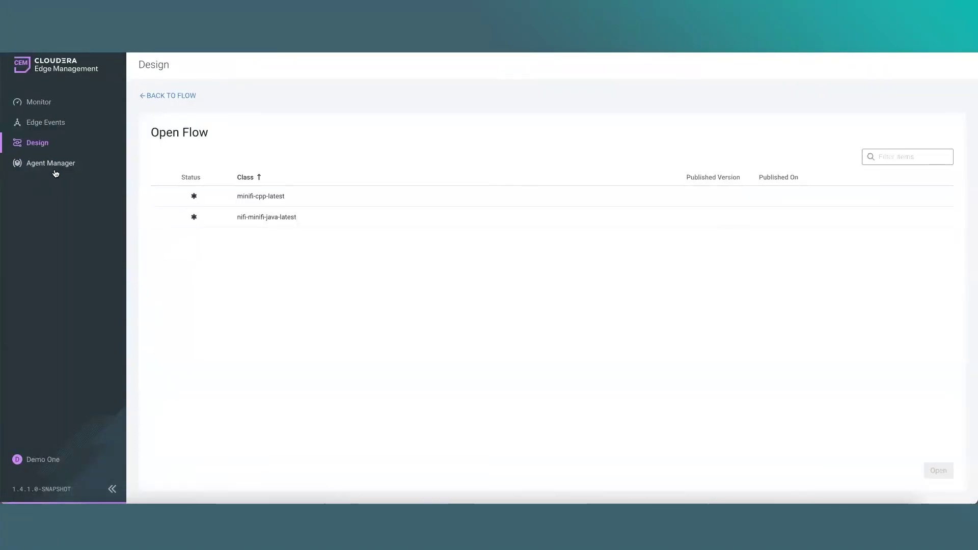
In Agent Manager, view the first minifi-cpp-latest agent's details
click(53, 165)
click(953, 176)
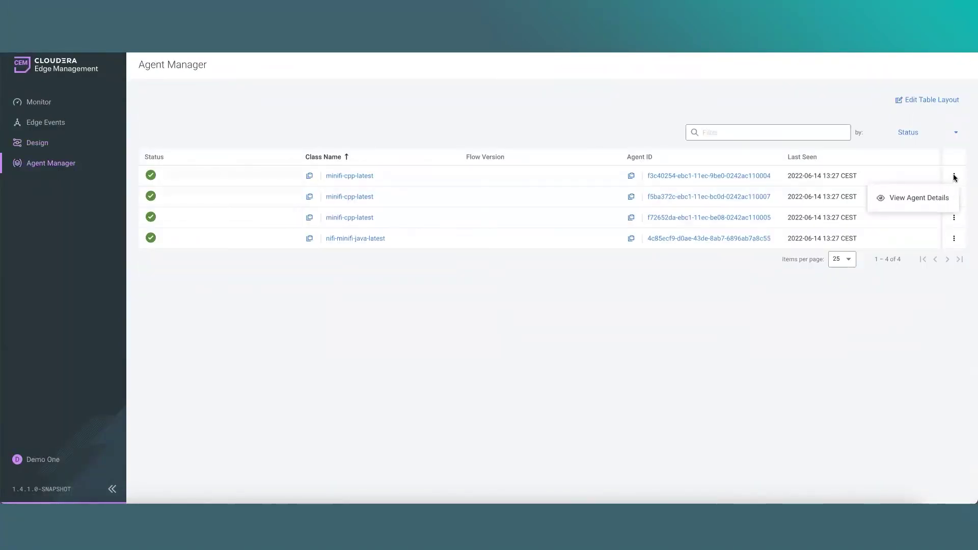
click(927, 197)
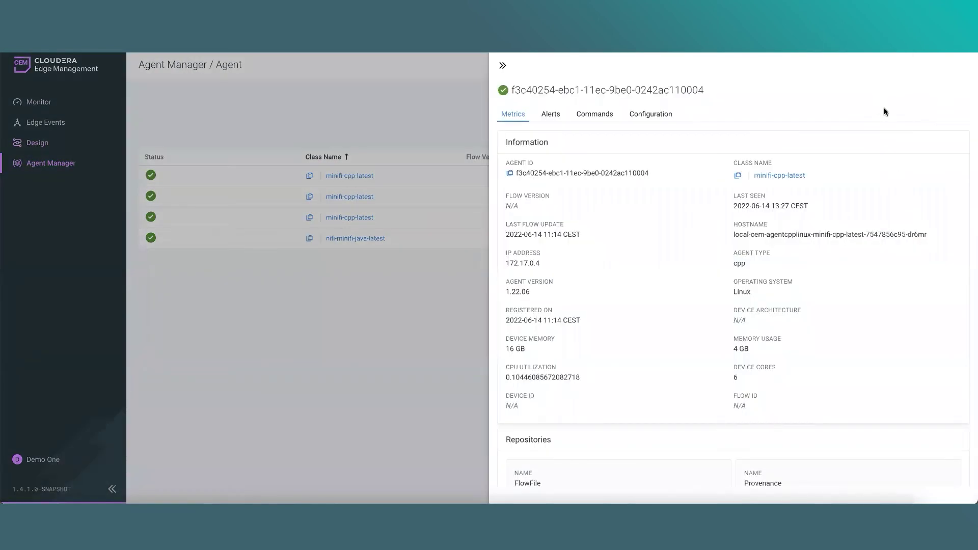
click(249, 316)
Open the nifi-minifi-java-latest flow in the designer
click(40, 105)
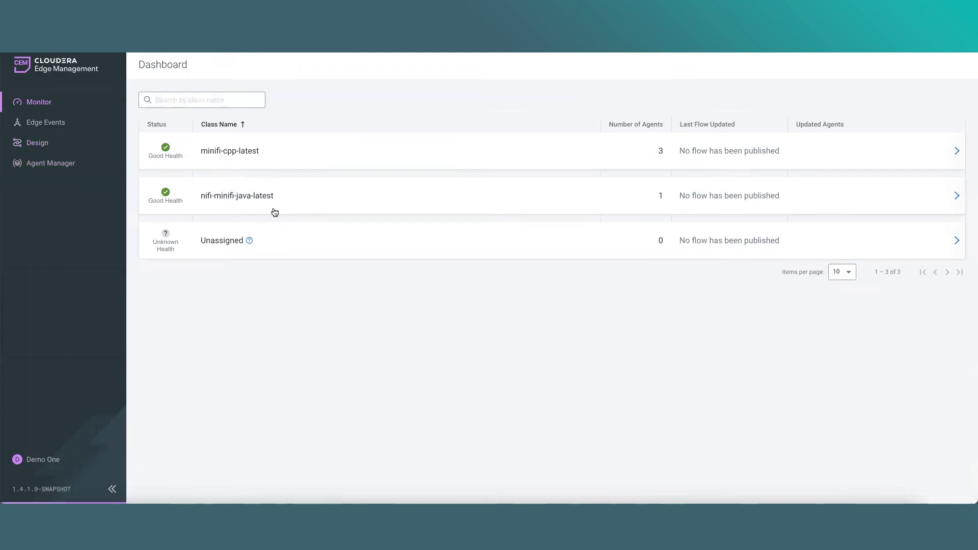
click(60, 148)
click(942, 94)
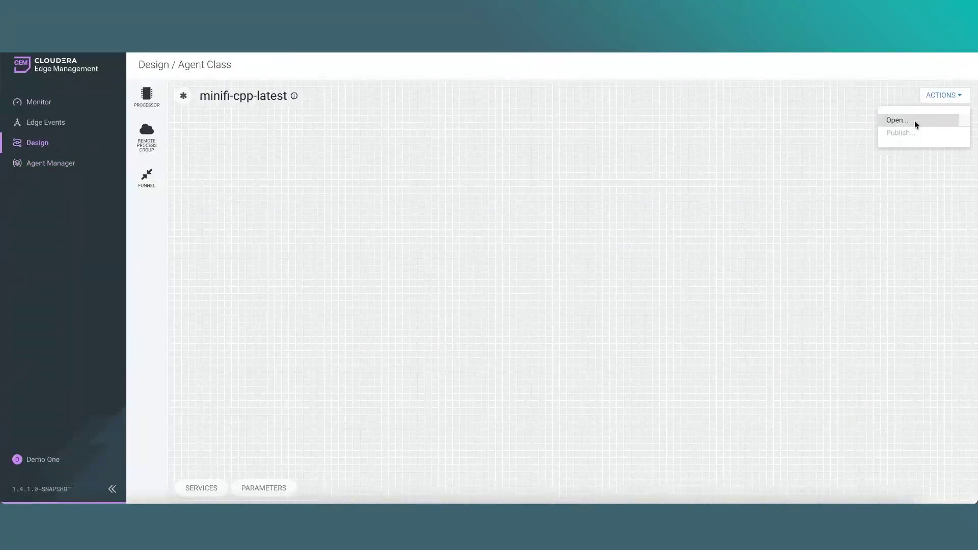
click(915, 121)
double_click(290, 219)
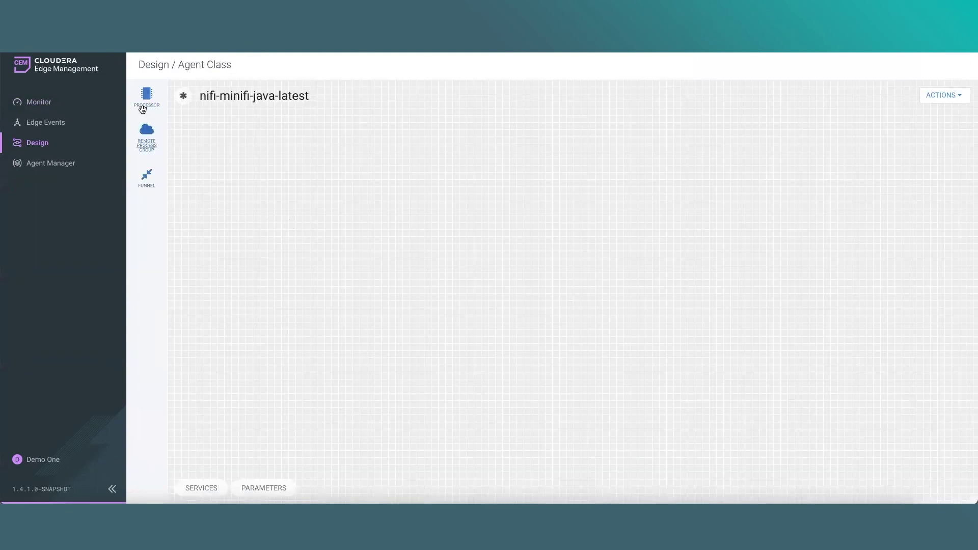
Try adding a Processor to the empty canvas, cancel it, and check whether publishing is available
drag(147, 94, 409, 239)
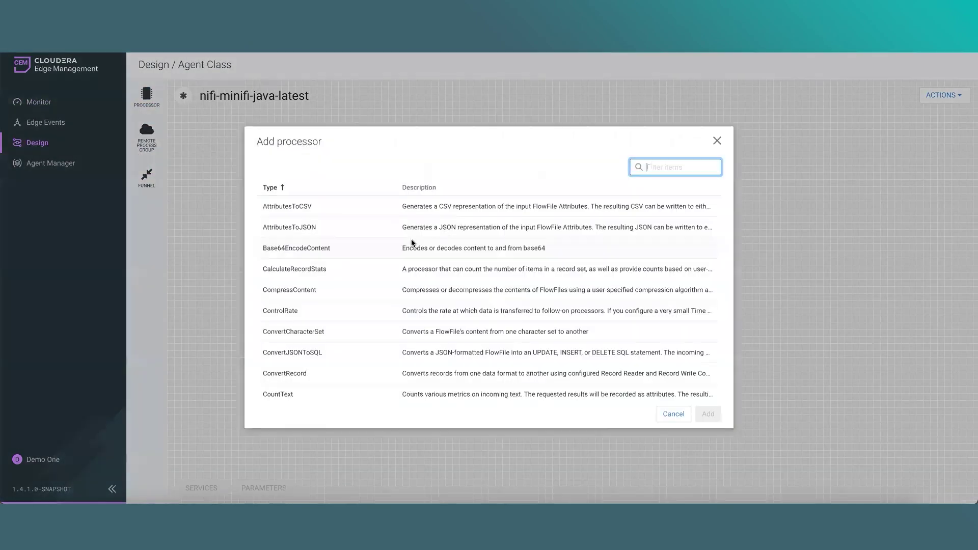
click(715, 142)
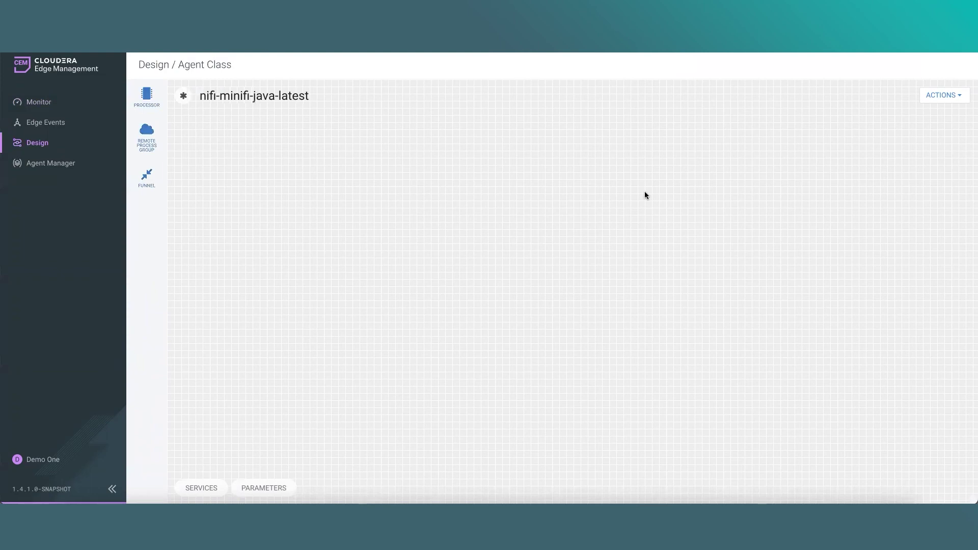
click(942, 96)
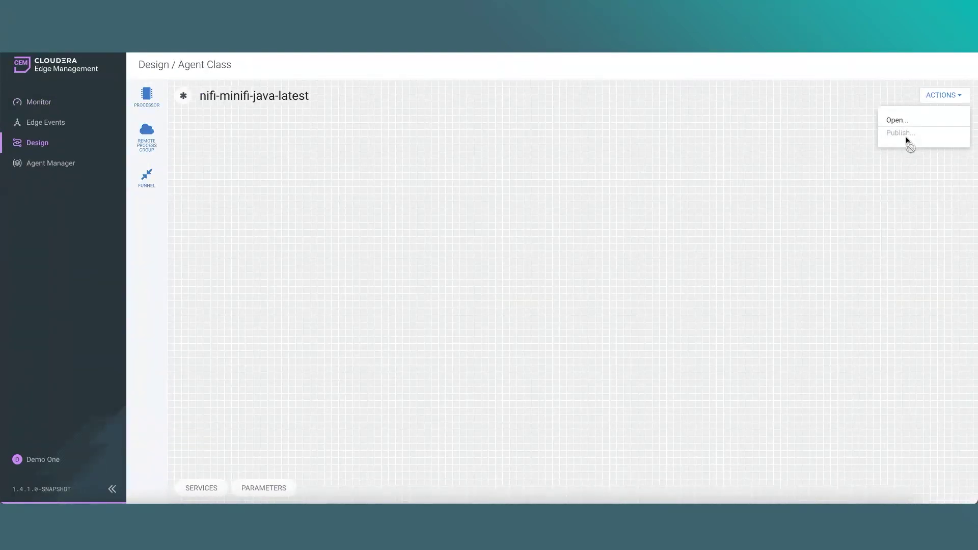
click(66, 312)
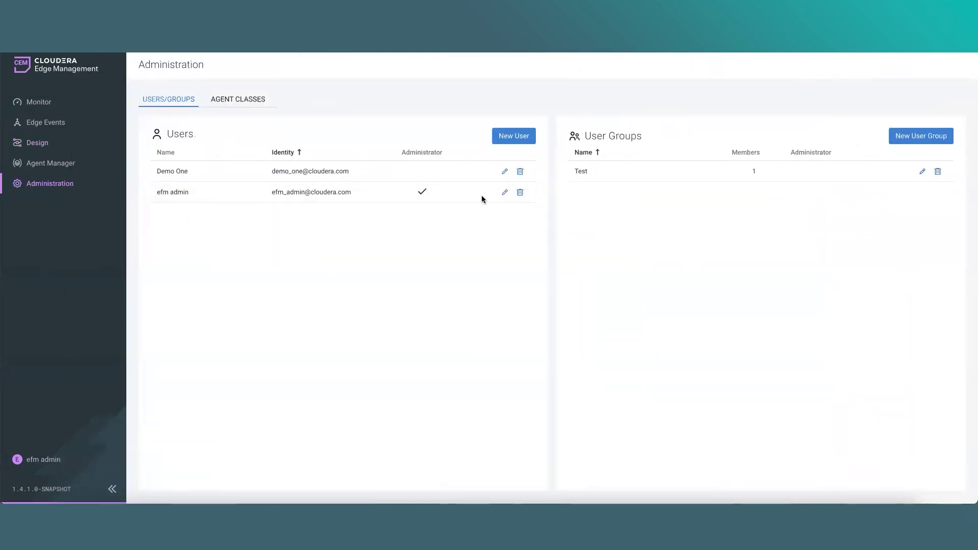
Add a new Operator policy on the minifi-cpp-latest class to the demo user's account
click(505, 171)
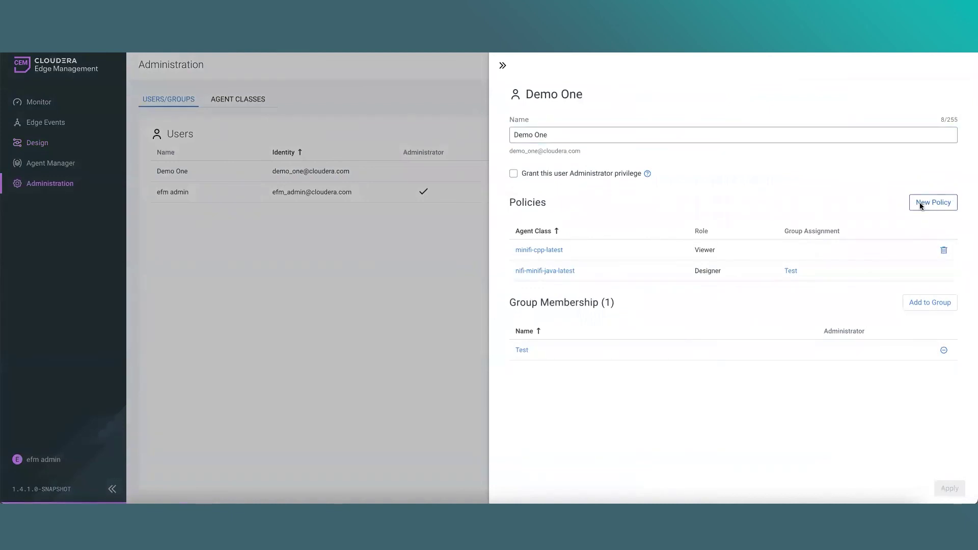
click(921, 205)
click(459, 275)
click(443, 352)
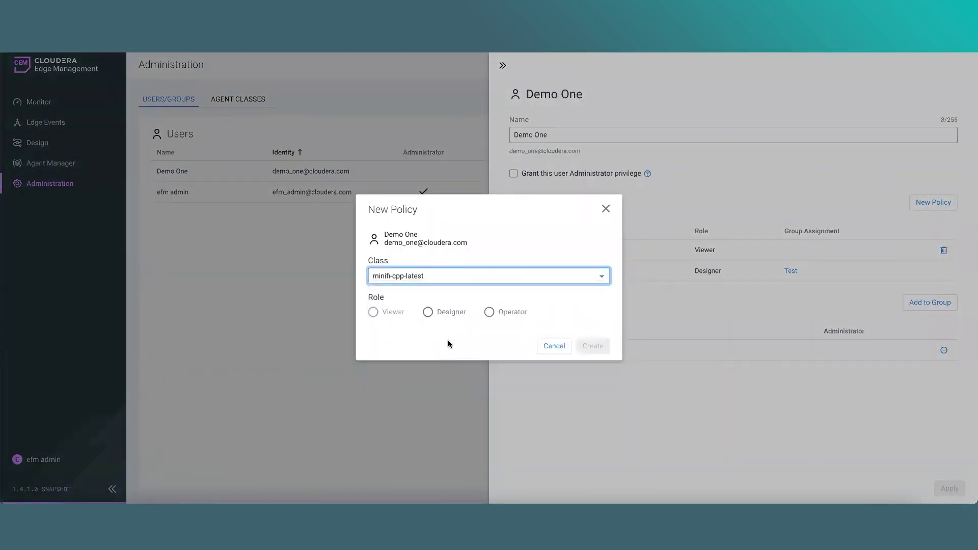
click(489, 313)
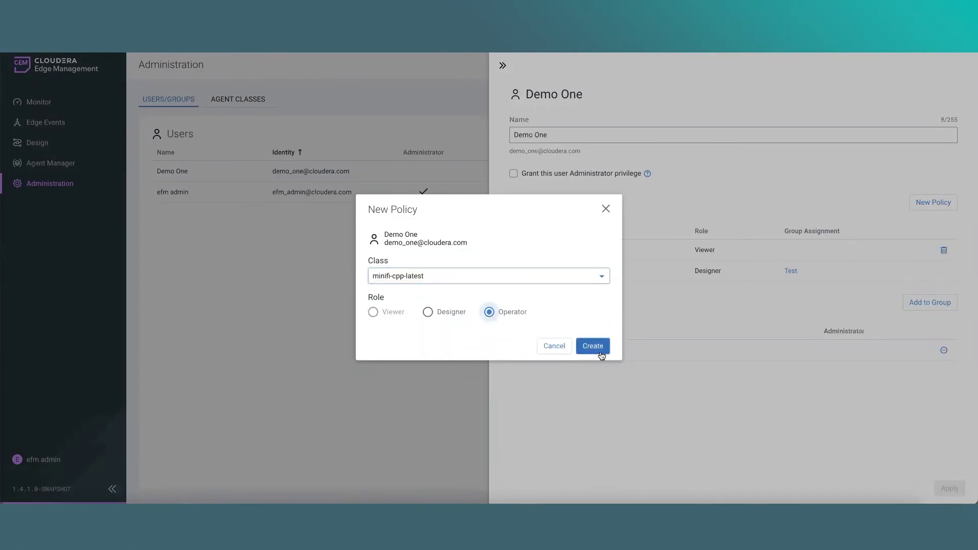
click(602, 356)
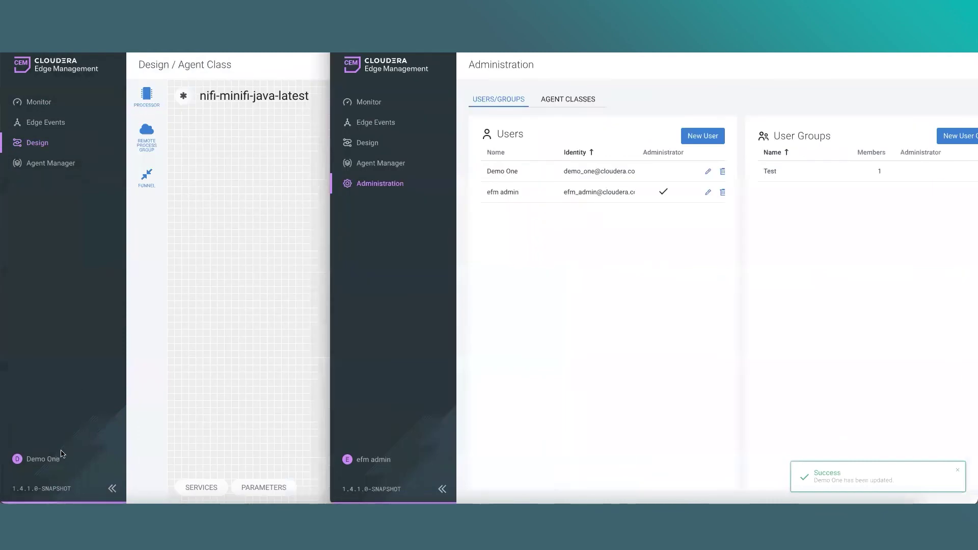
Log out, sign back in as the demo user, and view minifi-cpp-latest's available actions
click(43, 459)
click(152, 482)
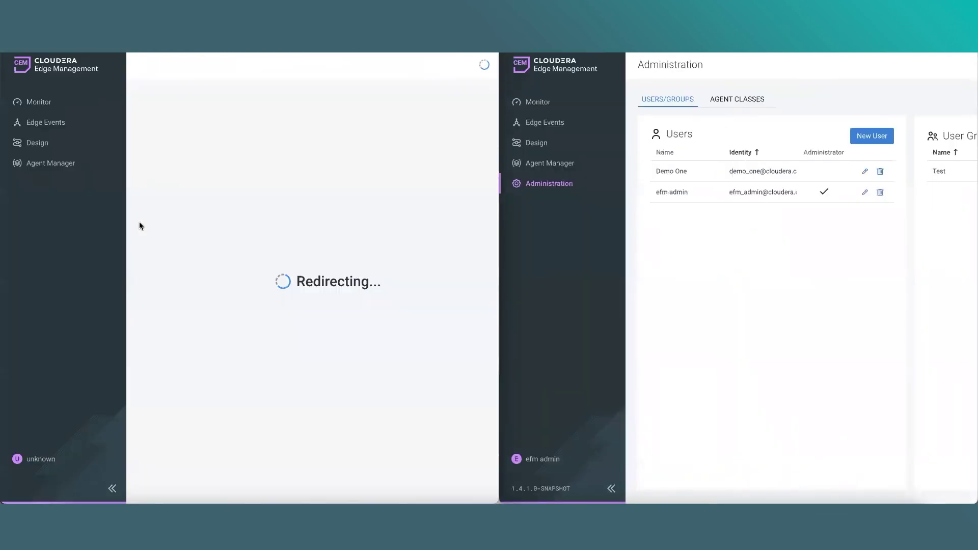
click(237, 243)
key(Return)
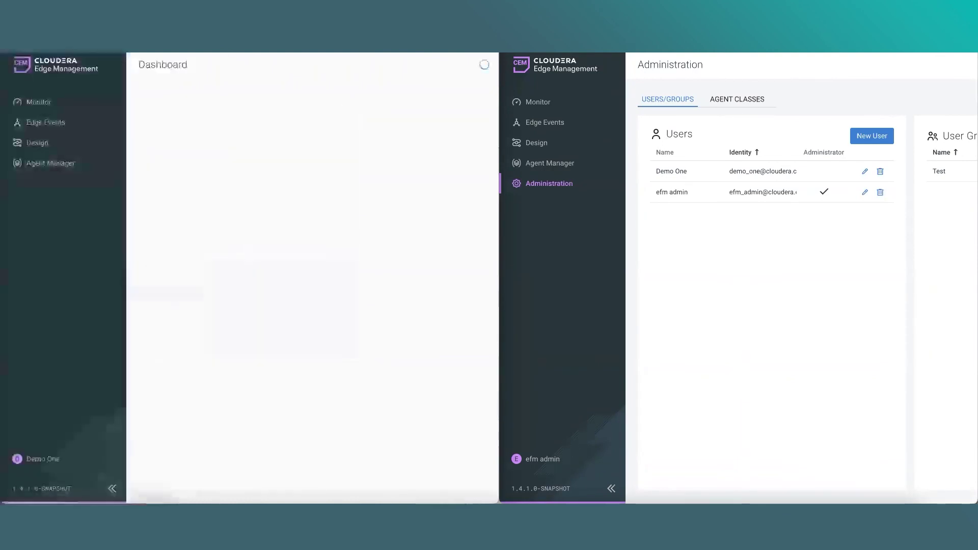
click(371, 153)
click(939, 90)
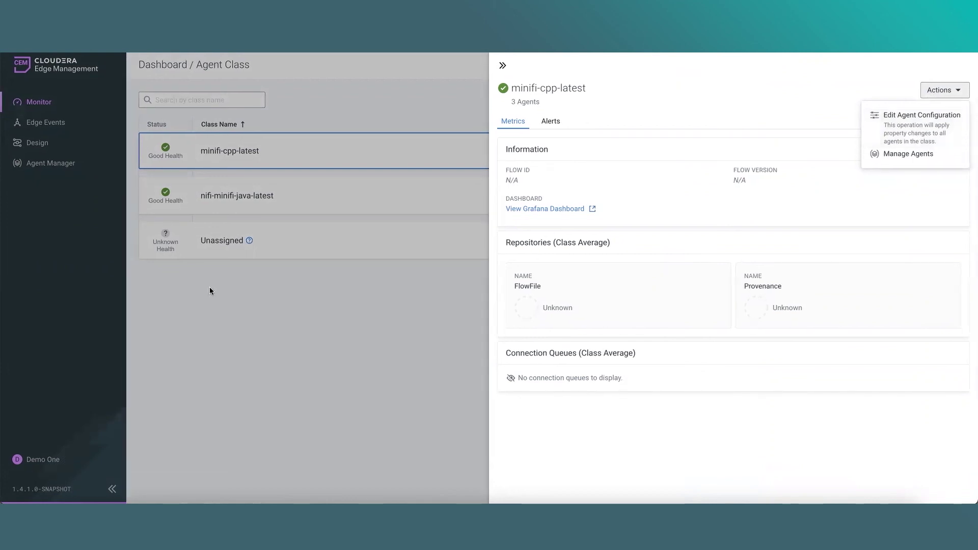
Open the minifi-cpp-latest flow and confirm Publish is now available under Actions
click(188, 297)
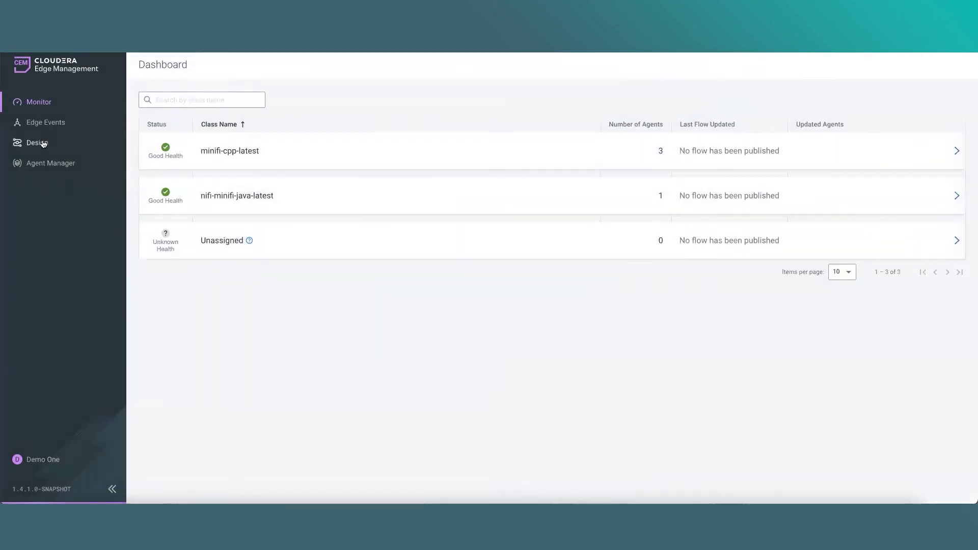
click(38, 143)
double_click(314, 176)
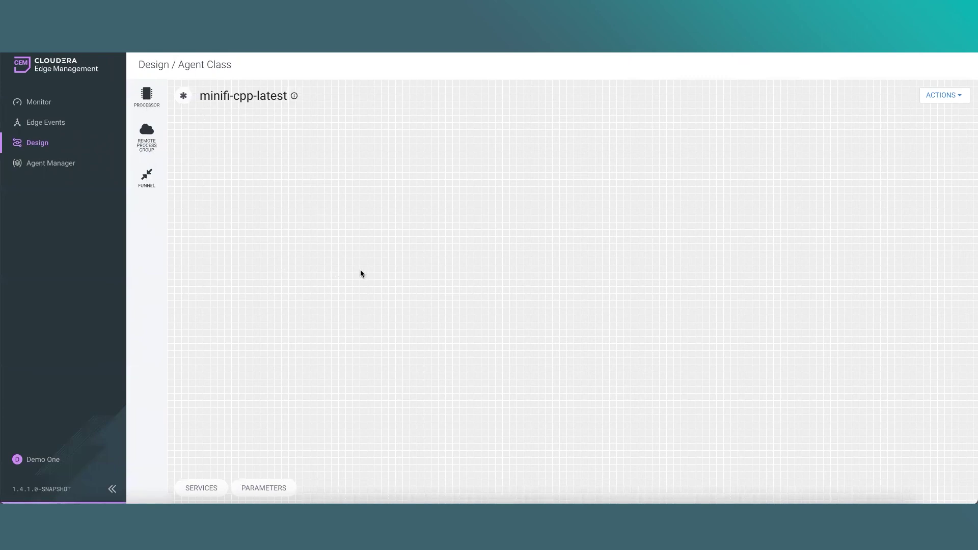
click(933, 96)
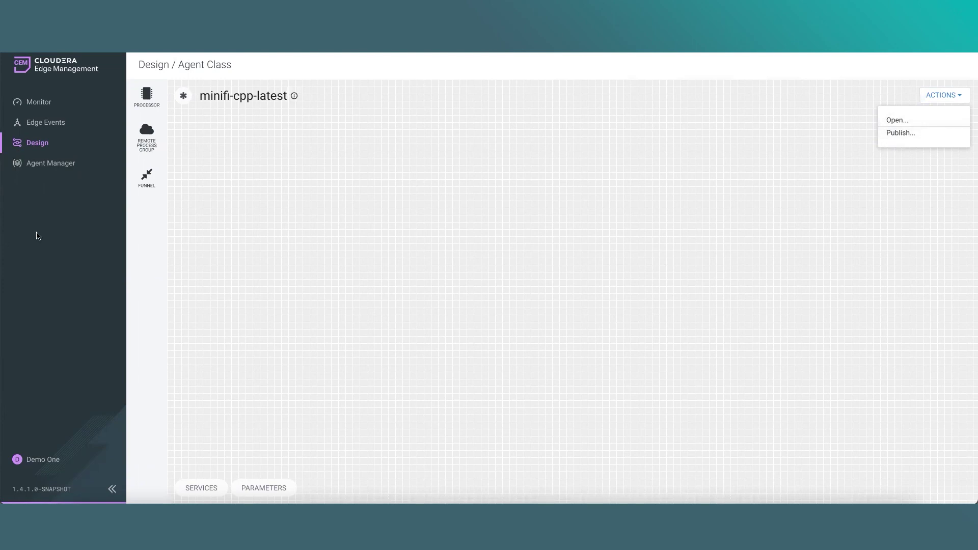
Open the first minifi-cpp-latest agent's details in Agent Manager and send a Debug Agent request
click(51, 163)
click(954, 176)
click(914, 195)
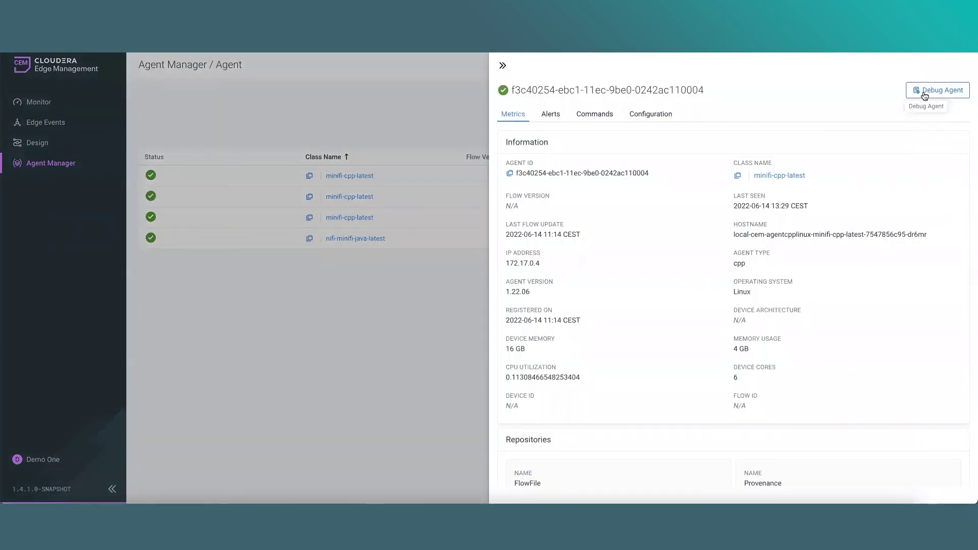
click(925, 91)
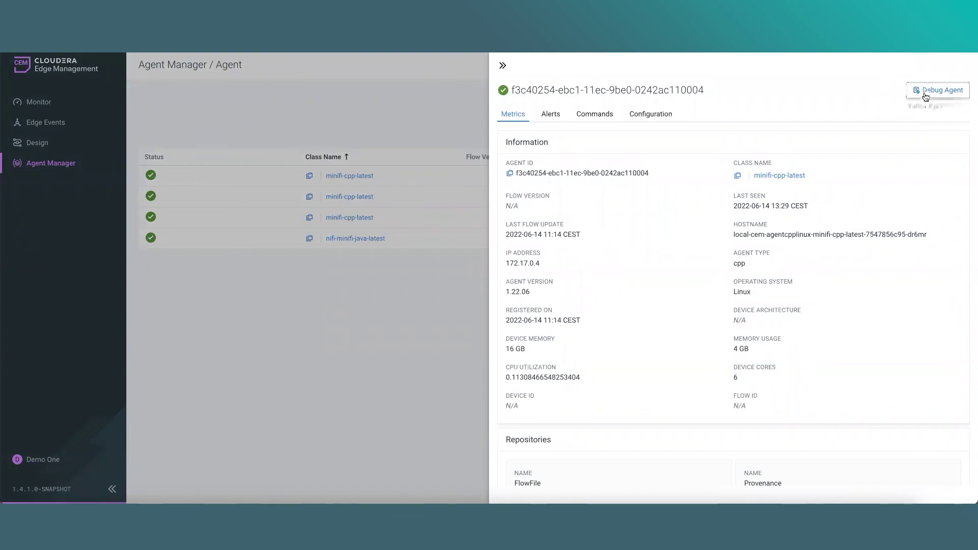